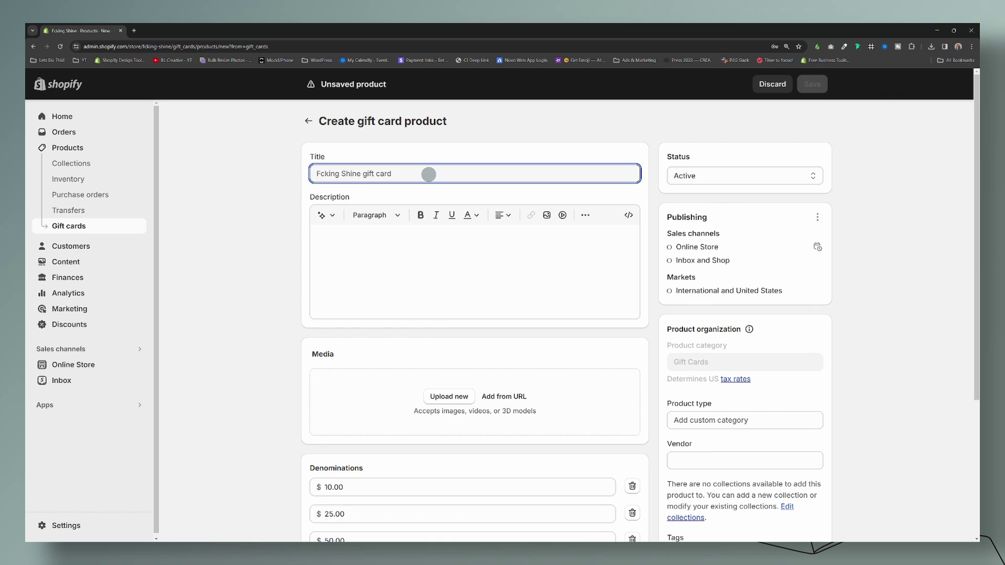
- Title the gift card product 'Fcking Shine e-Gift Card', inserting 'e-' before 'Gift'
{"action": "type", "text": "Fcking"}
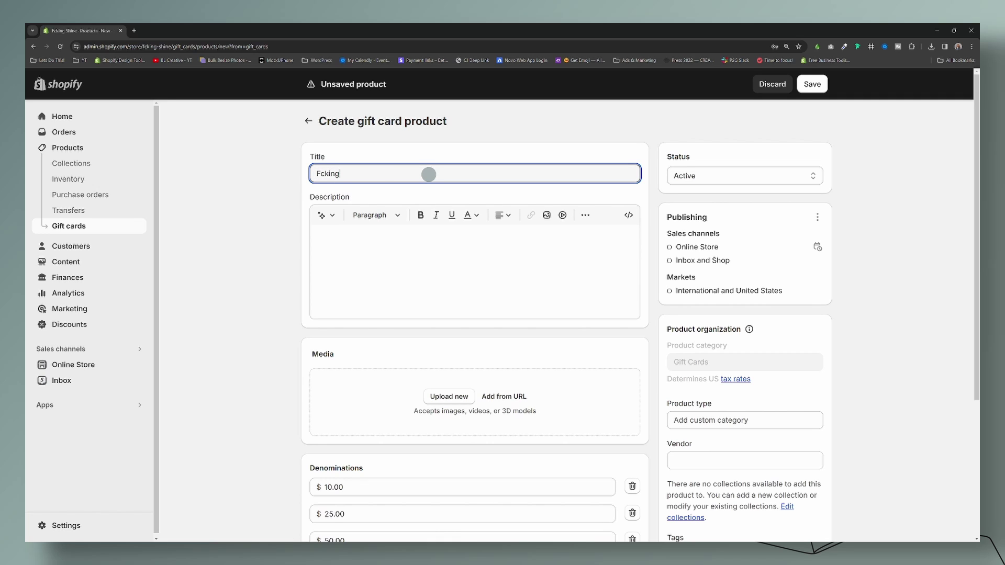
{"action": "type", "text": " Shine Gift Card"}
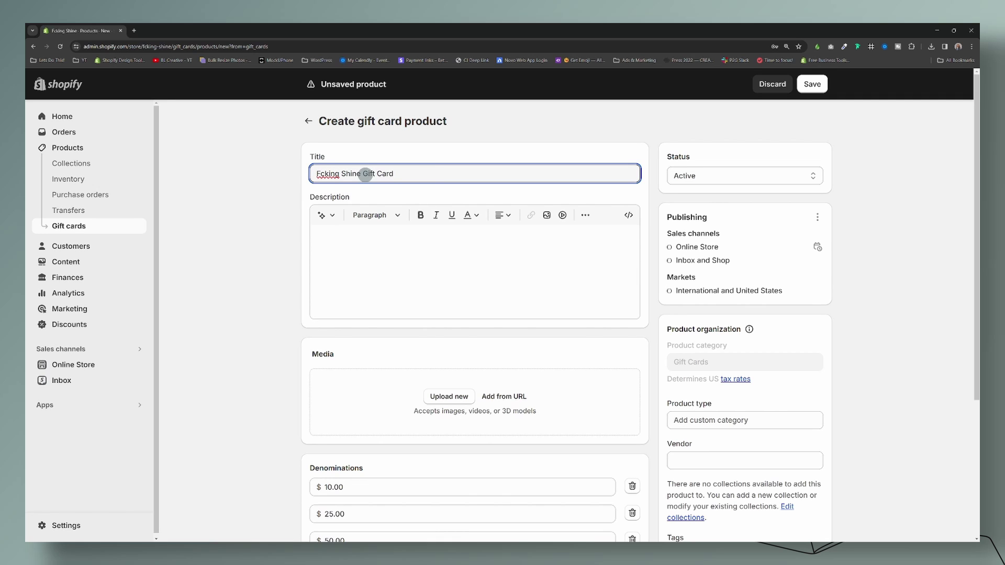
{"action": "left_click", "coordinate": [363, 174]}
{"action": "type", "text": "e-"}
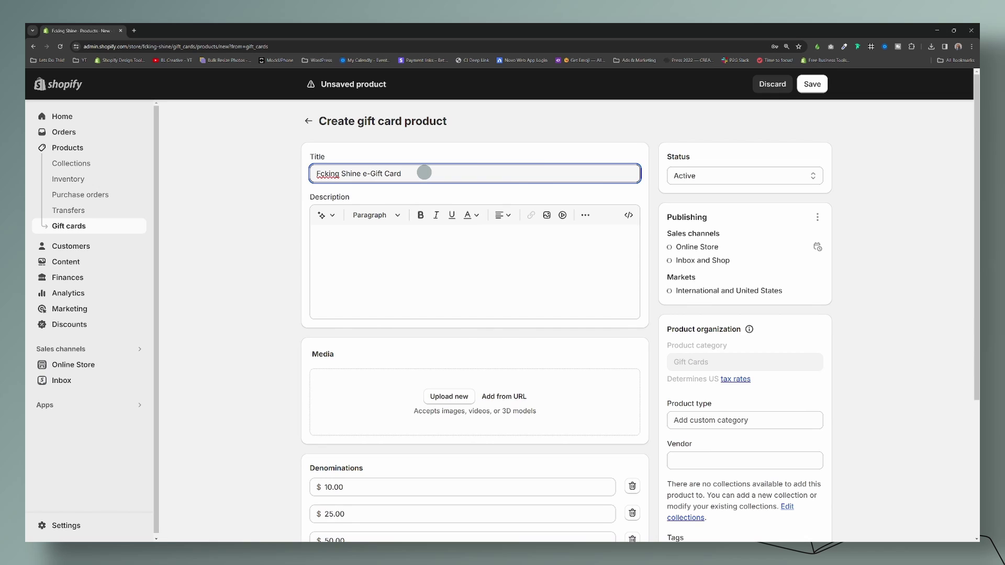
{"action": "left_click", "coordinate": [399, 239]}
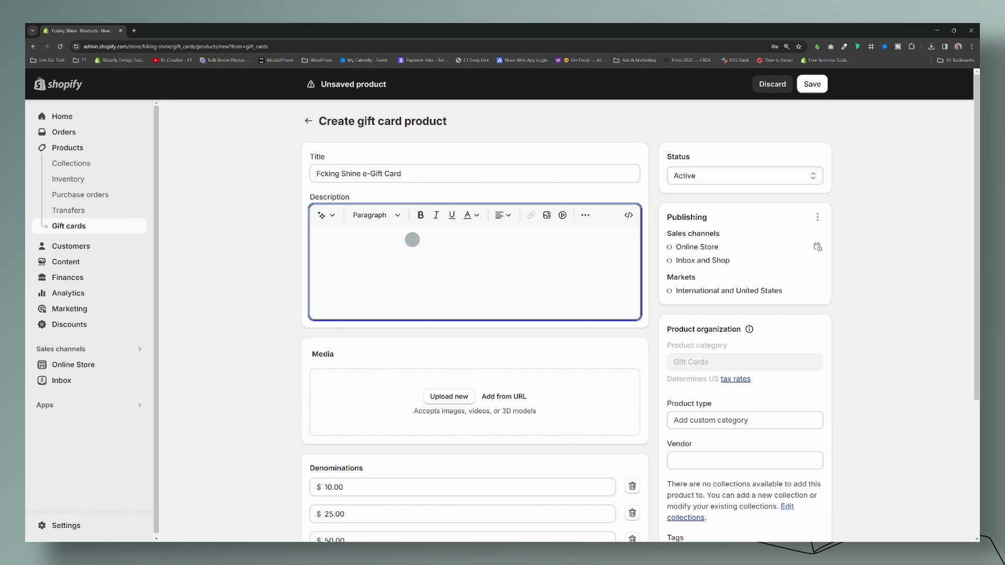
- Paste the prepared description and make its closing NOTE line bold
{"action": "type", "text": "Can't decide what to get? Buy a gift, cuz why not!  Unleash the power of self-expression with a Fcking Shine Gift Card! Dive into a world where being yourself is celebrated without apologies.  Our cards are a bold invitation to embrace the unapologetic spirit. Give the gift of fearless fun and let your loved ones live life with a touch of attitude. Perfect for those who shine brightest when they're true to themselves!  NOTE: This is a digital gift card no physical card will be mailed."}
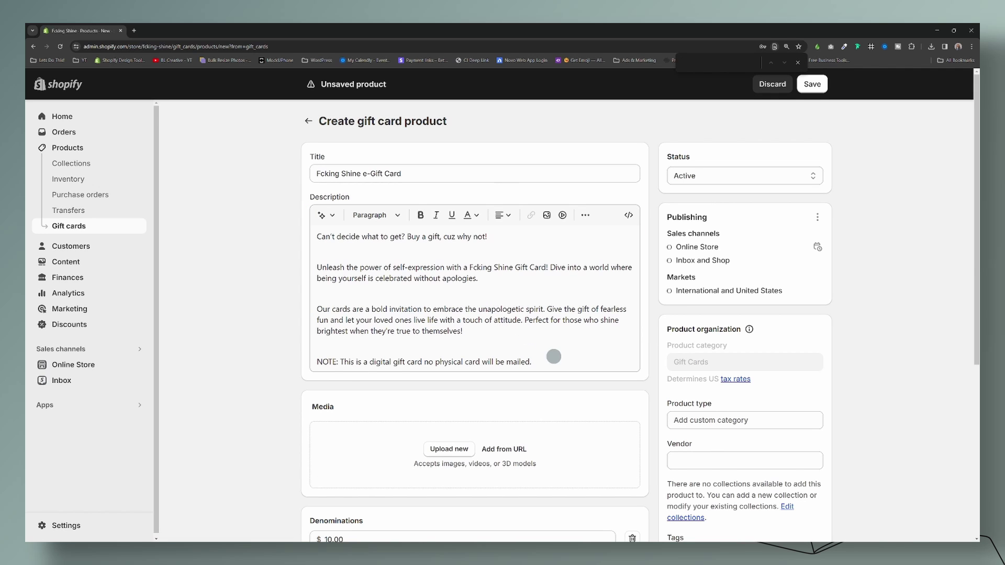
{"action": "key", "text": "ctrl+f"}
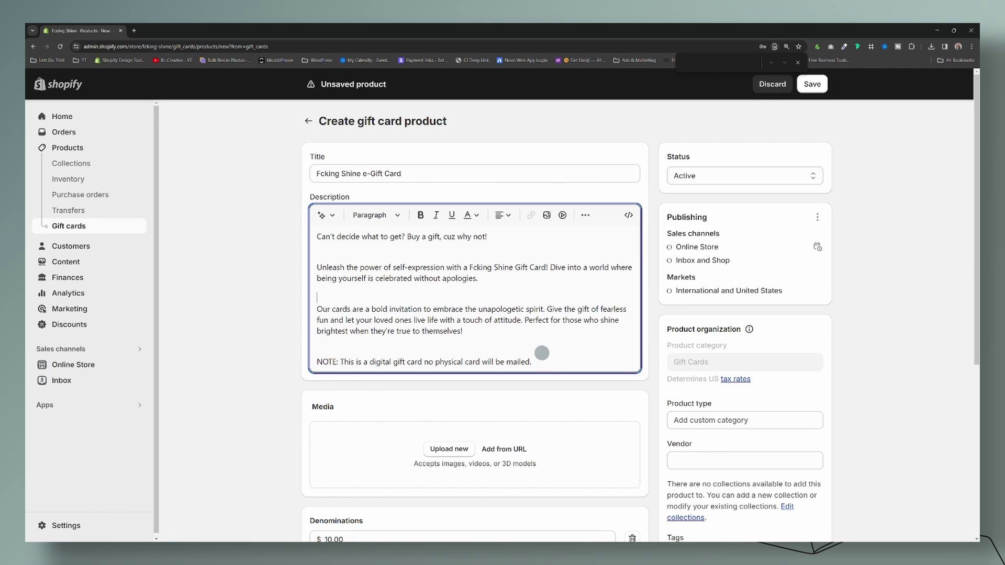
{"action": "left_click_drag", "start_coordinate": [545, 362], "coordinate": [405, 361]}
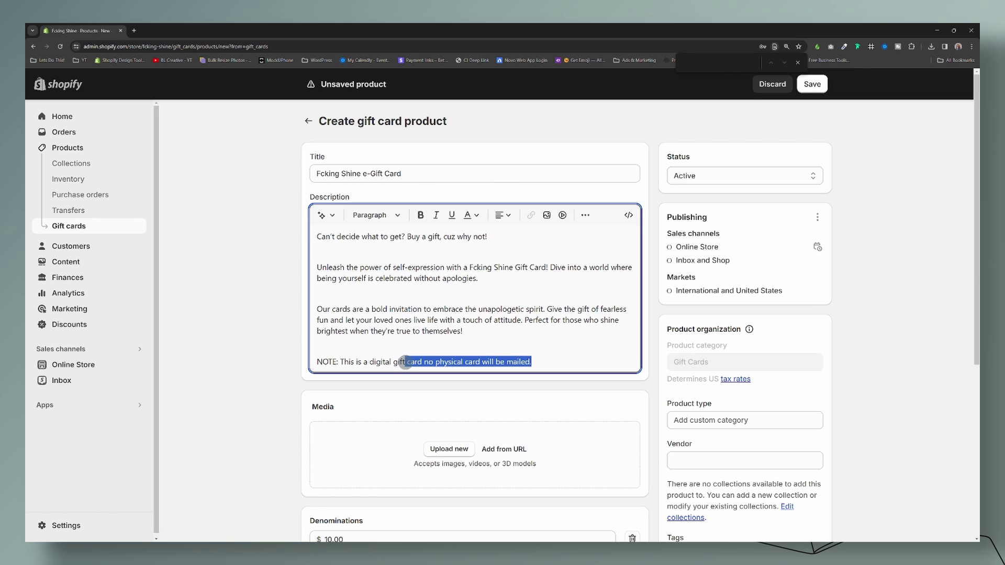
{"action": "left_click_drag", "start_coordinate": [405, 362], "coordinate": [314, 362]}
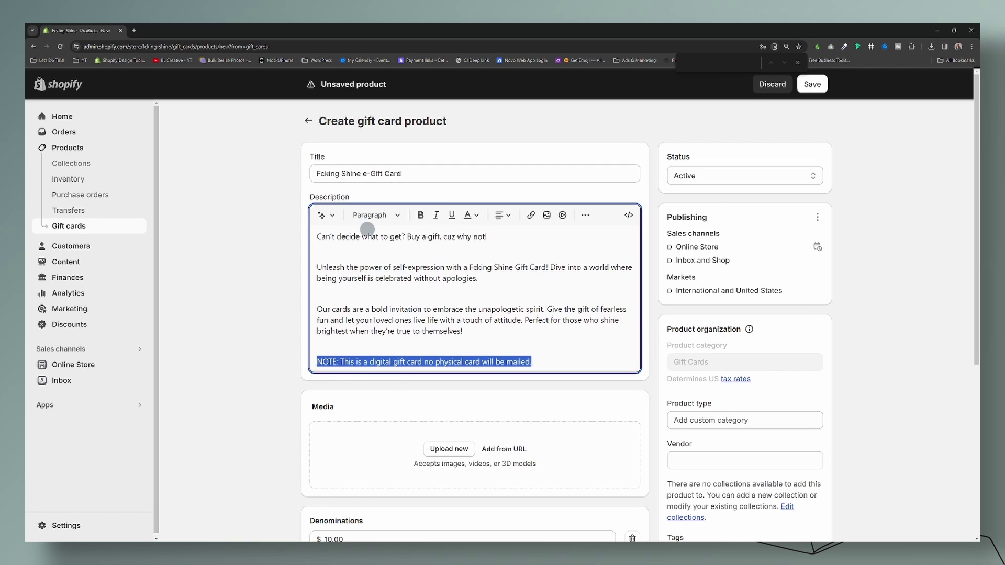
{"action": "left_click", "coordinate": [420, 215]}
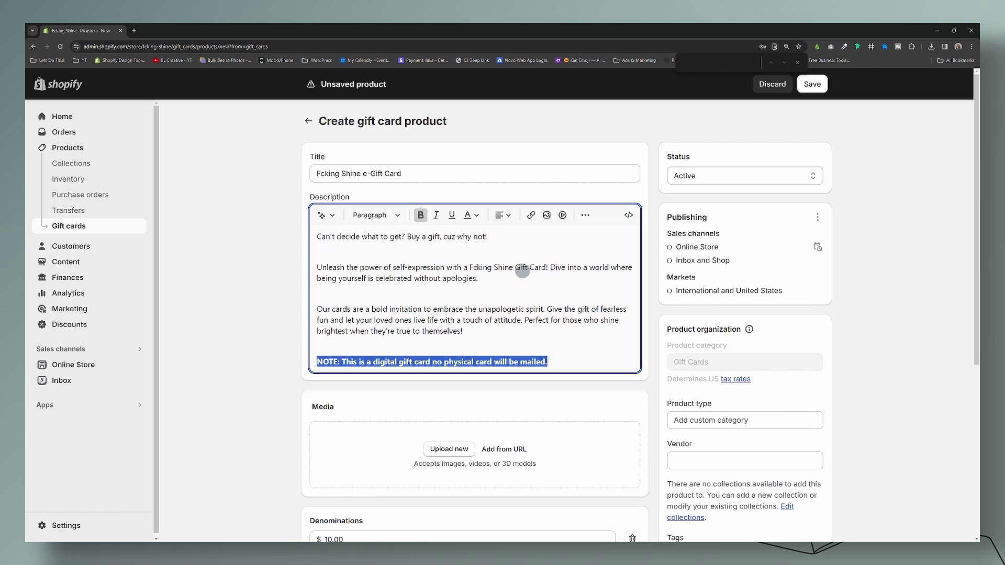
{"action": "left_click", "coordinate": [561, 365]}
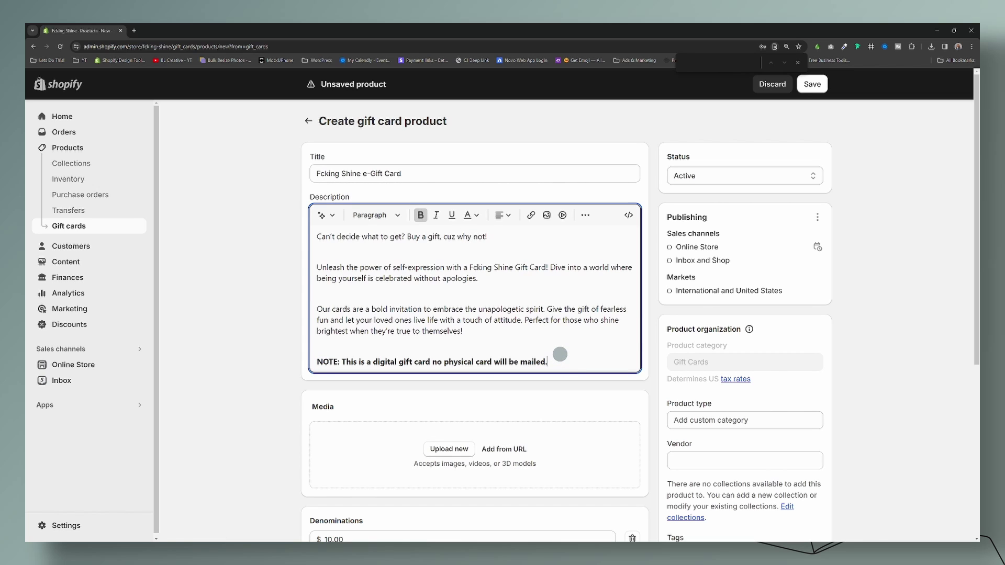
- Delete the opening line about buying a gift and the blank lines below it
{"action": "left_click_drag", "start_coordinate": [531, 240], "coordinate": [318, 234]}
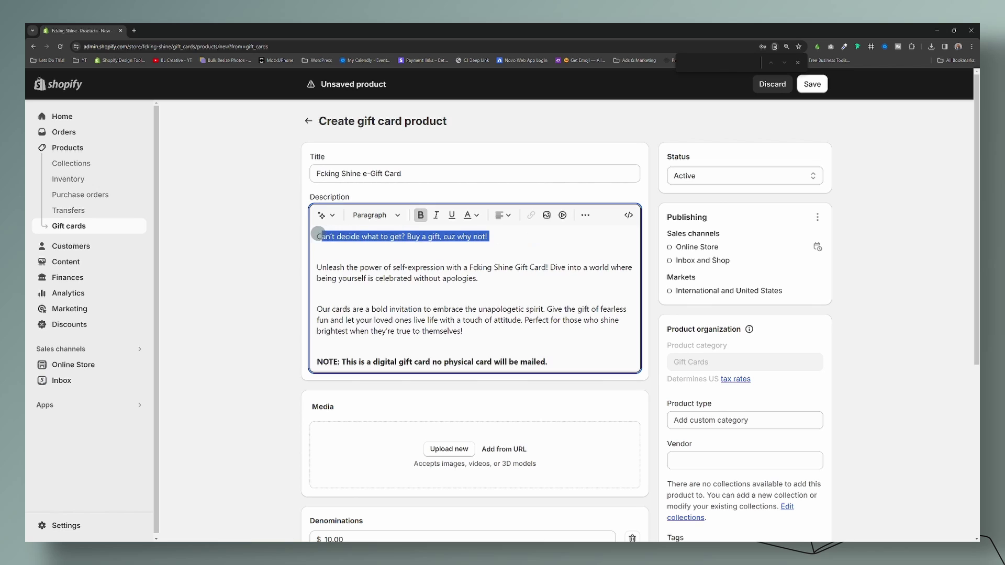
{"action": "key", "text": "BackSpace"}
{"action": "key", "text": "Delete"}
{"action": "key", "text": "Delete"}
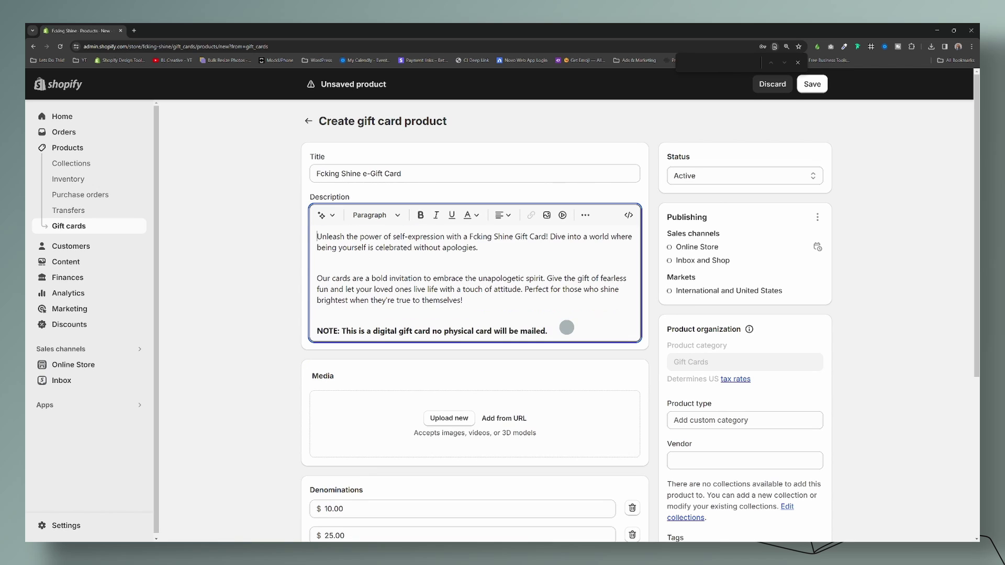
{"action": "left_click", "coordinate": [603, 331]}
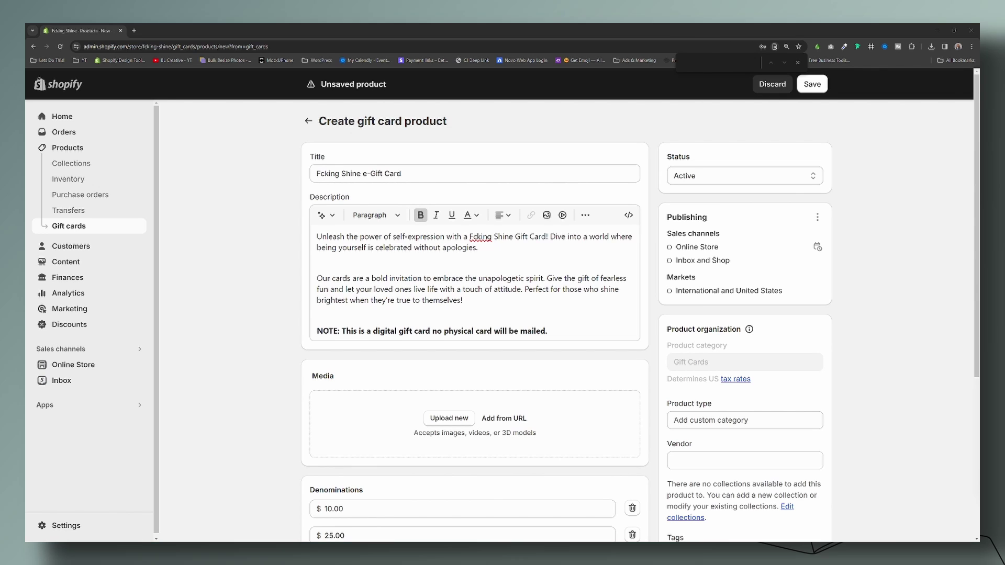
- Upload the 'A GIFT for you' card mockup image into the product's Media area
{"action": "left_click_drag", "start_coordinate": [628, 184], "coordinate": [434, 427]}
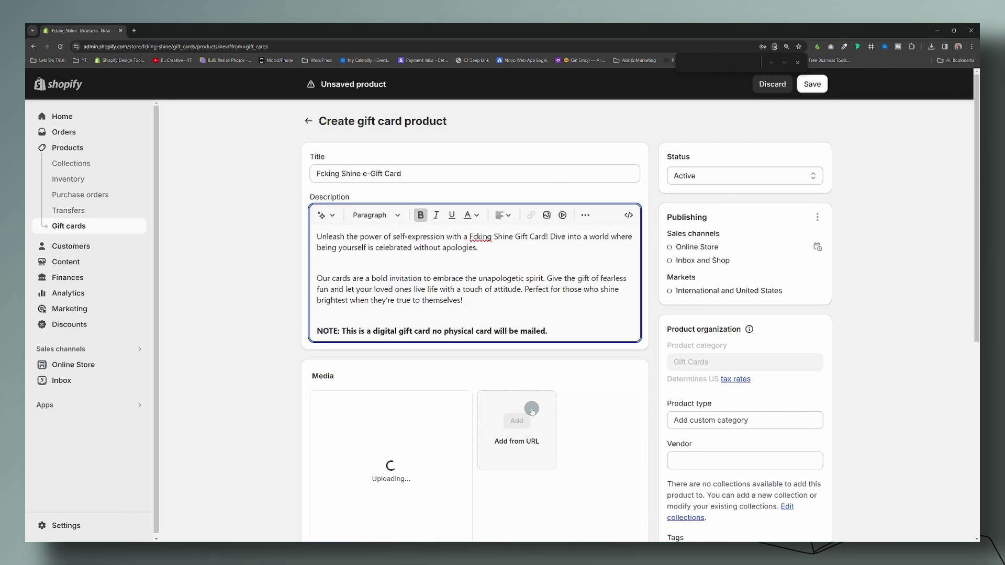
{"action": "scroll", "coordinate": [604, 397], "scroll_direction": "down", "scroll_amount": 2}
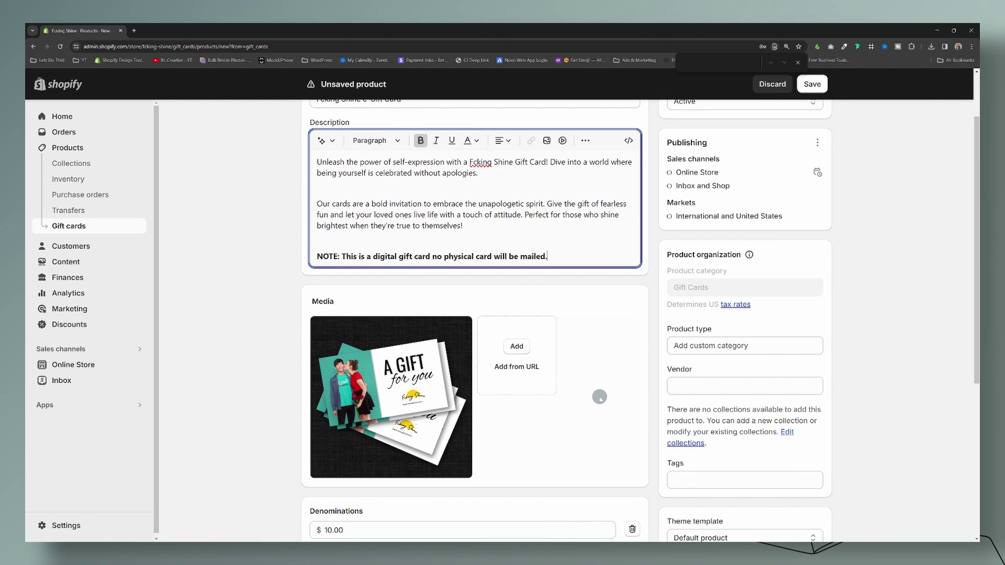
{"action": "scroll", "coordinate": [562, 413], "scroll_direction": "down", "scroll_amount": 4}
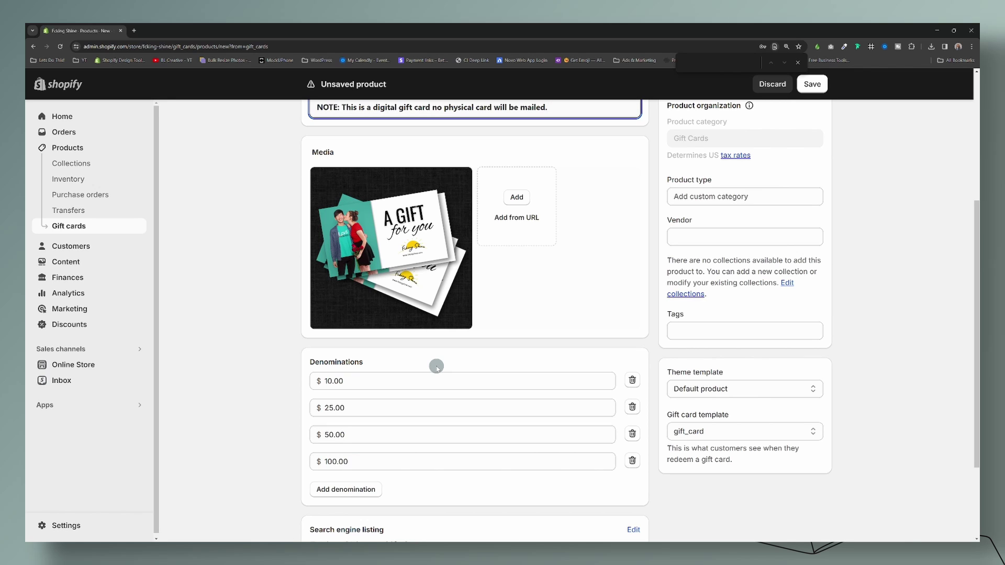
- Change the first three denominations to 25.00, 50.00 and 75.00, keeping 100.00
{"action": "left_click", "coordinate": [397, 381]}
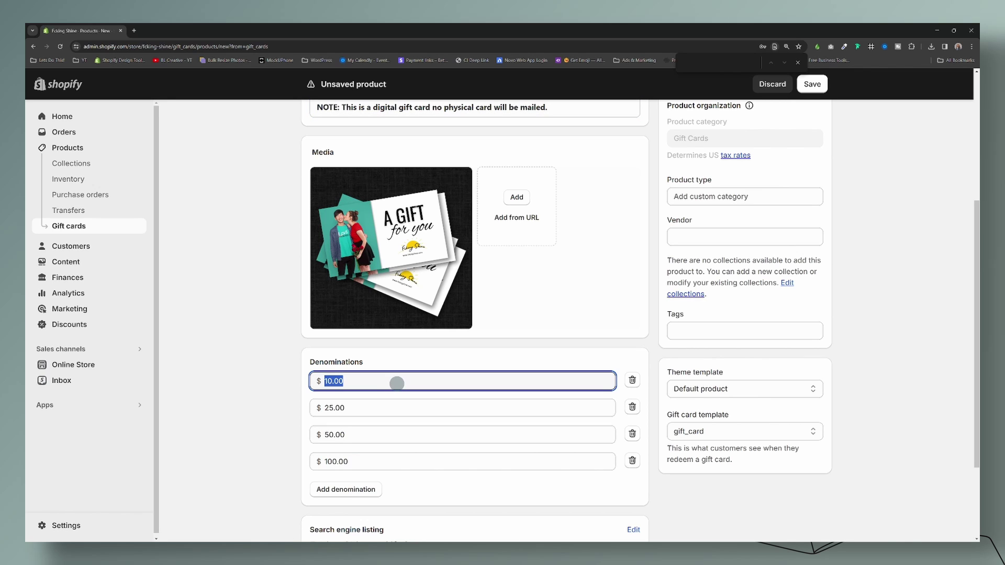
{"action": "type", "text": "25.00"}
{"action": "key", "text": "Tab"}
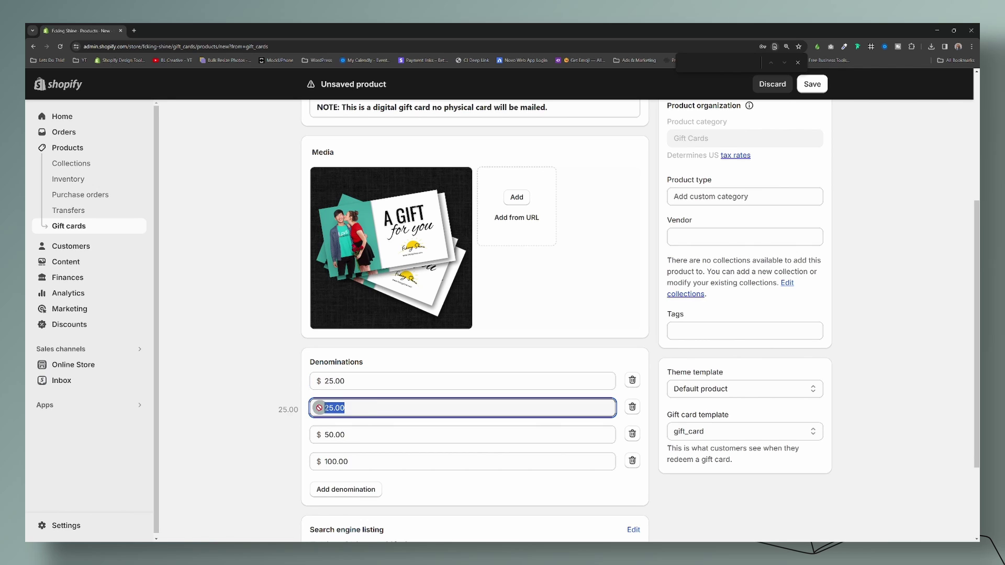
{"action": "type", "text": "50.00"}
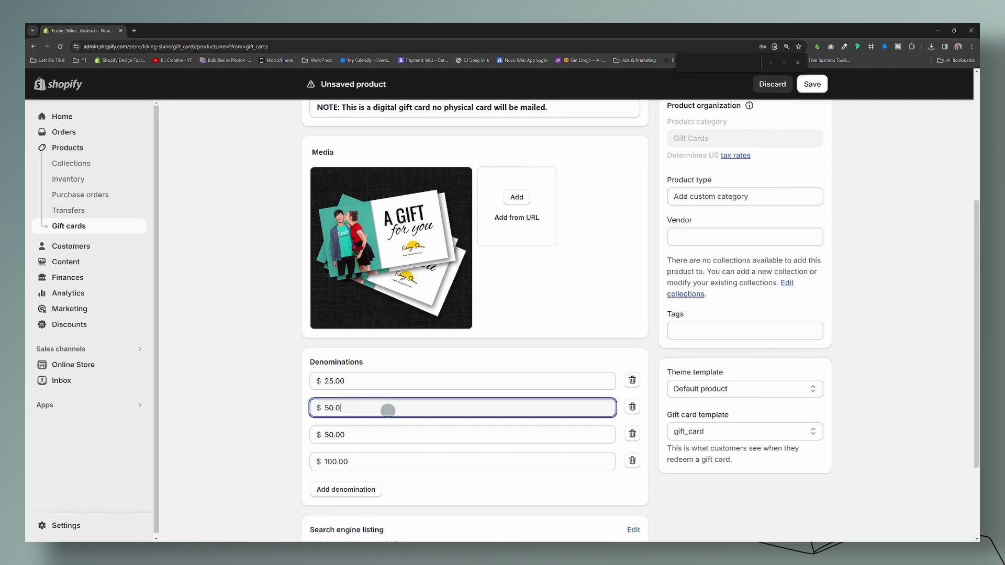
{"action": "key", "text": "Tab"}
{"action": "type", "text": "75.00"}
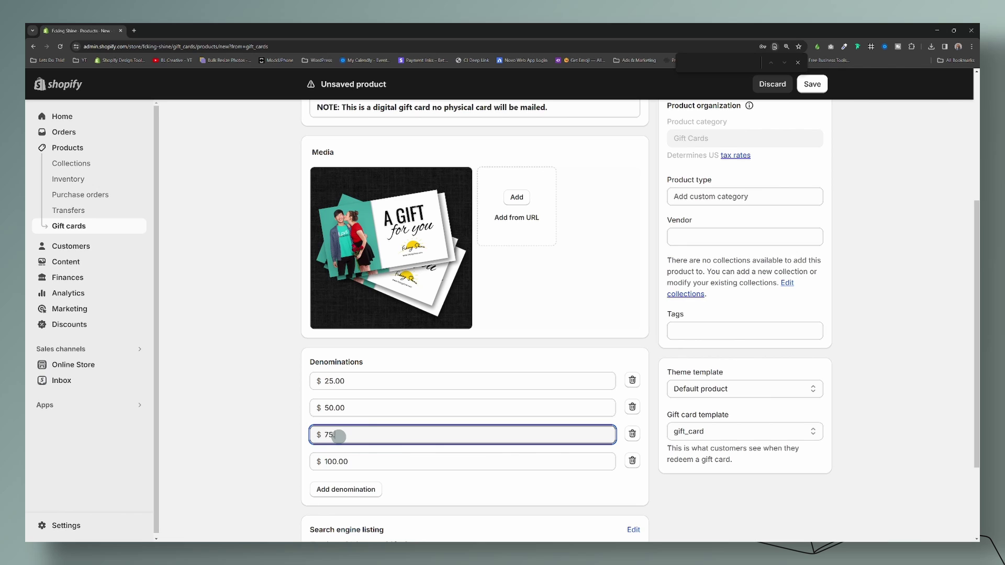
{"action": "left_click", "coordinate": [417, 475]}
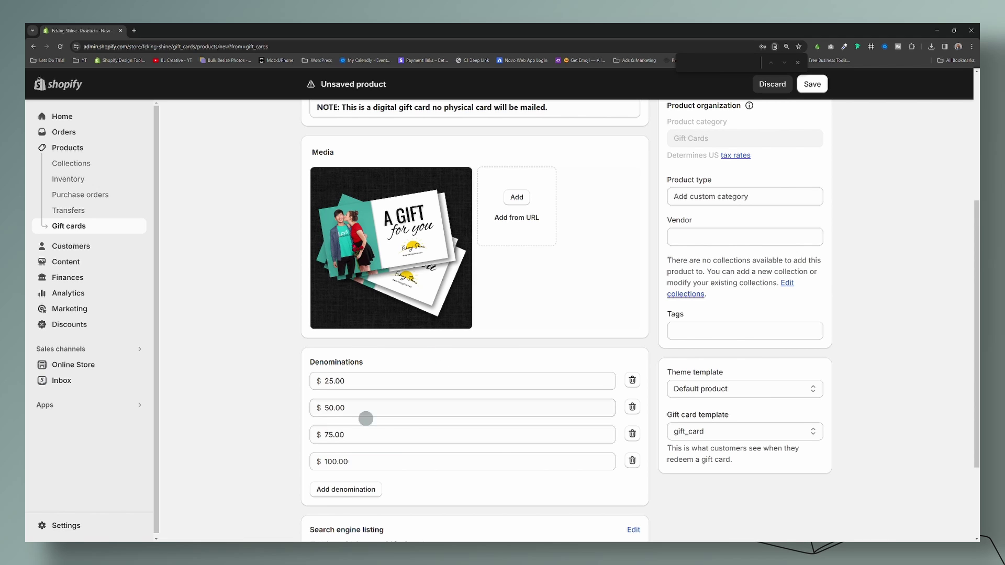
{"action": "scroll", "coordinate": [496, 460], "scroll_direction": "down", "scroll_amount": 2}
{"action": "scroll", "coordinate": [496, 460], "scroll_direction": "down", "scroll_amount": 1}
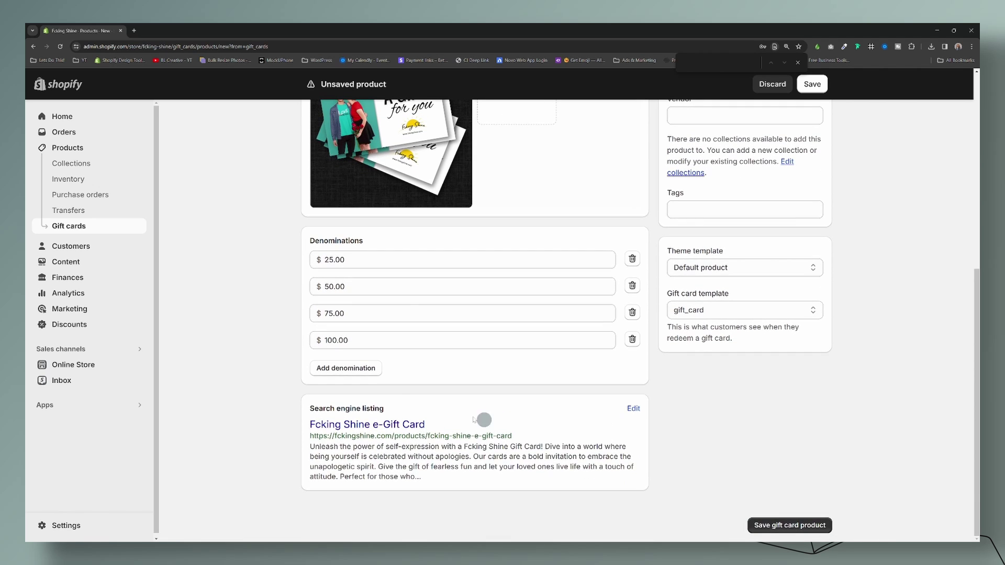
- Trim the meta description to its first paragraph, ending at 'celebrated without apologies.'
{"action": "left_click", "coordinate": [630, 409]}
{"action": "scroll", "coordinate": [685, 454], "scroll_direction": "down", "scroll_amount": 3}
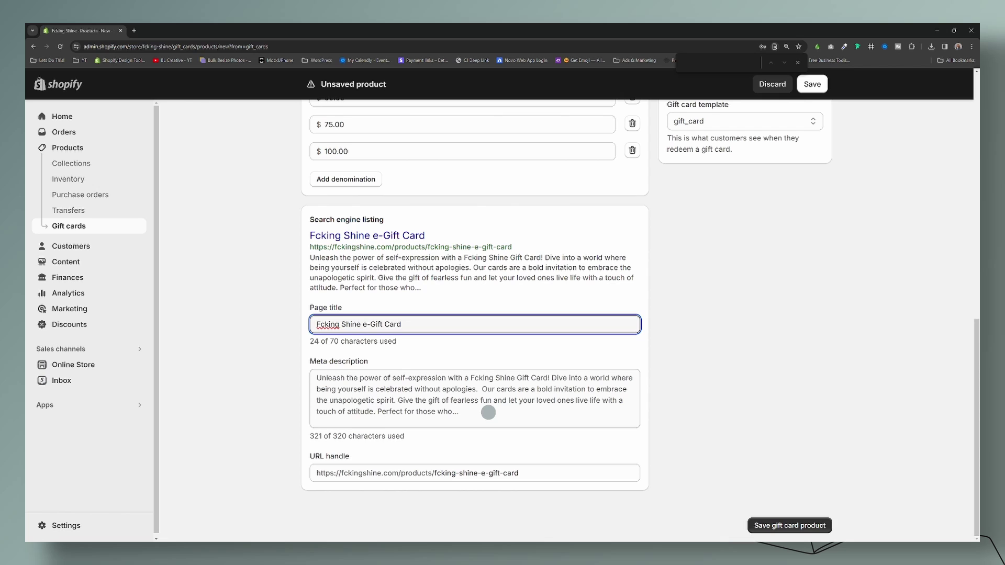
{"action": "left_click_drag", "start_coordinate": [482, 389], "coordinate": [567, 437]}
{"action": "key", "text": "BackSpace"}
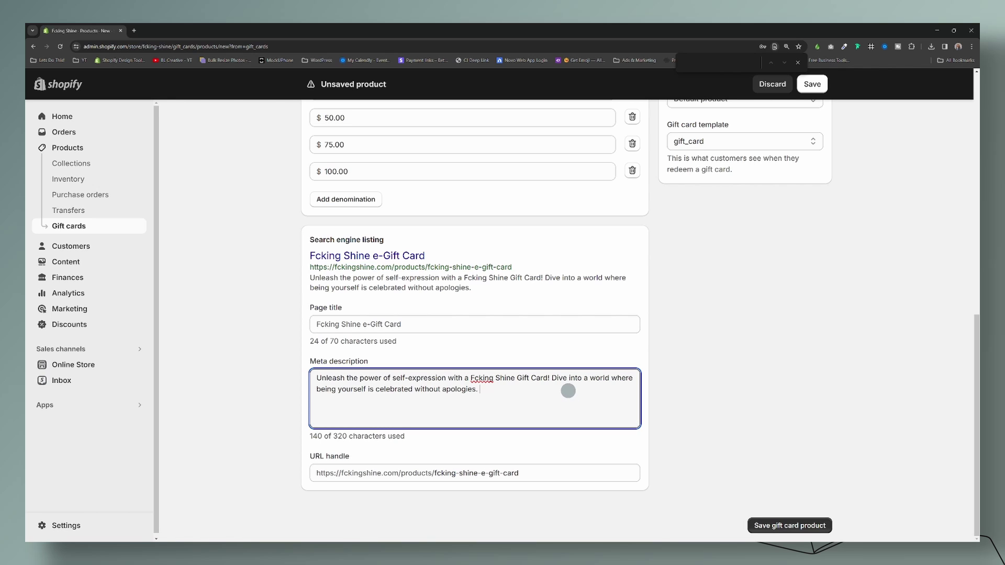
{"action": "key", "text": "BackSpace"}
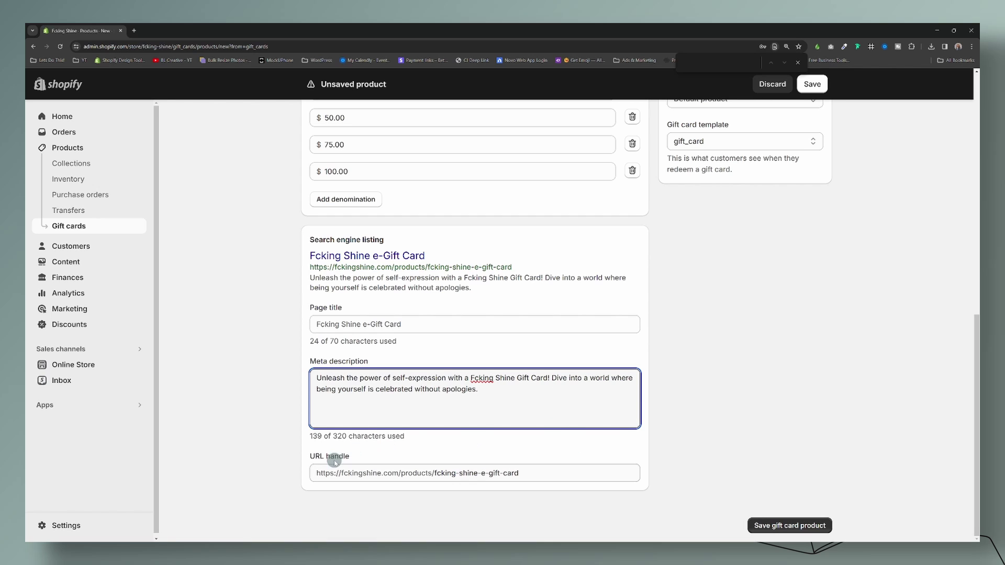
- Correct the URL handle to fcking-shine-e-gift-card
{"action": "left_click", "coordinate": [533, 475]}
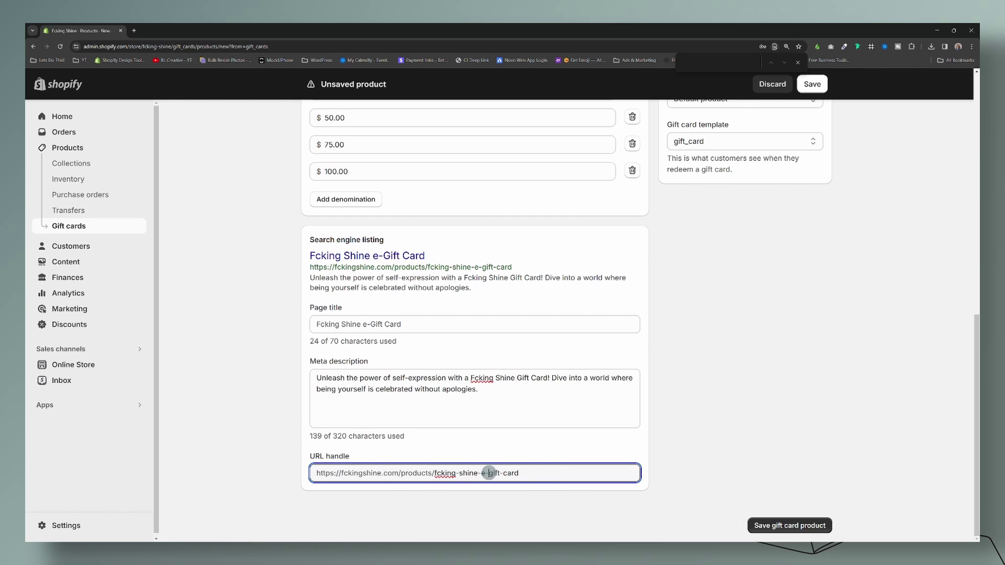
{"action": "key", "text": "BackSpace"}
{"action": "key", "text": "BackSpace"}
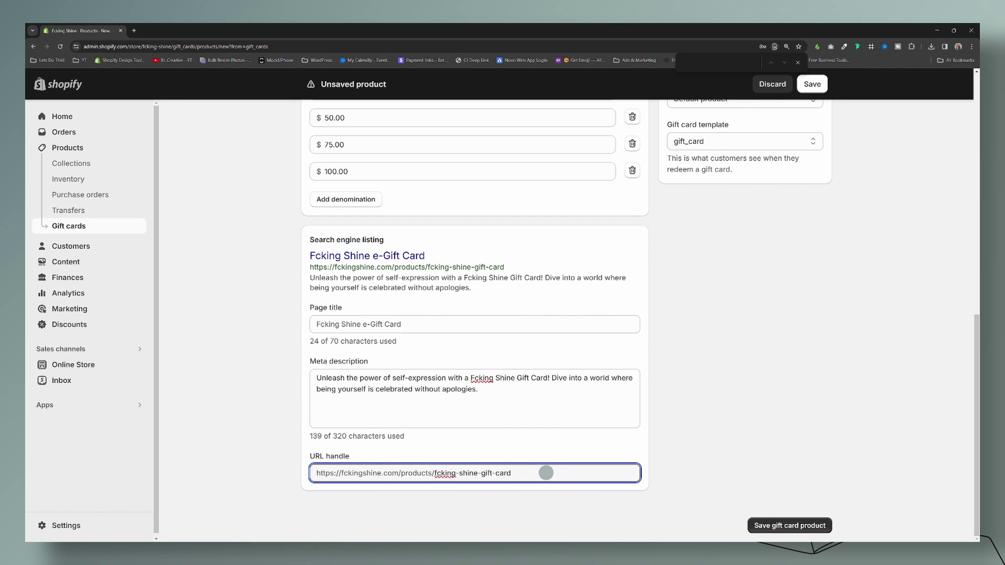
{"action": "type", "text": "e-"}
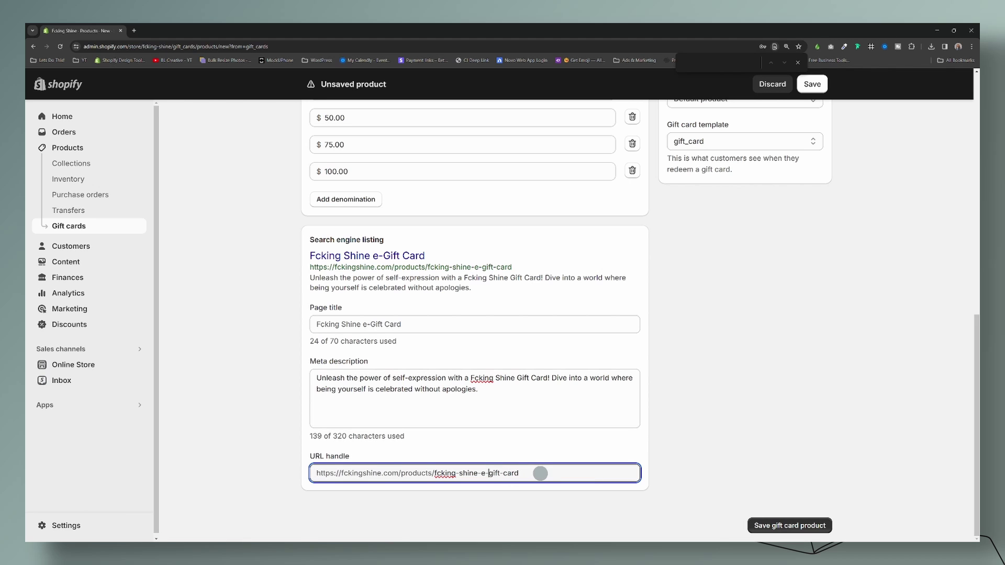
{"action": "scroll", "coordinate": [747, 450], "scroll_direction": "up", "scroll_amount": 6}
{"action": "scroll", "coordinate": [847, 348], "scroll_direction": "up", "scroll_amount": 4}
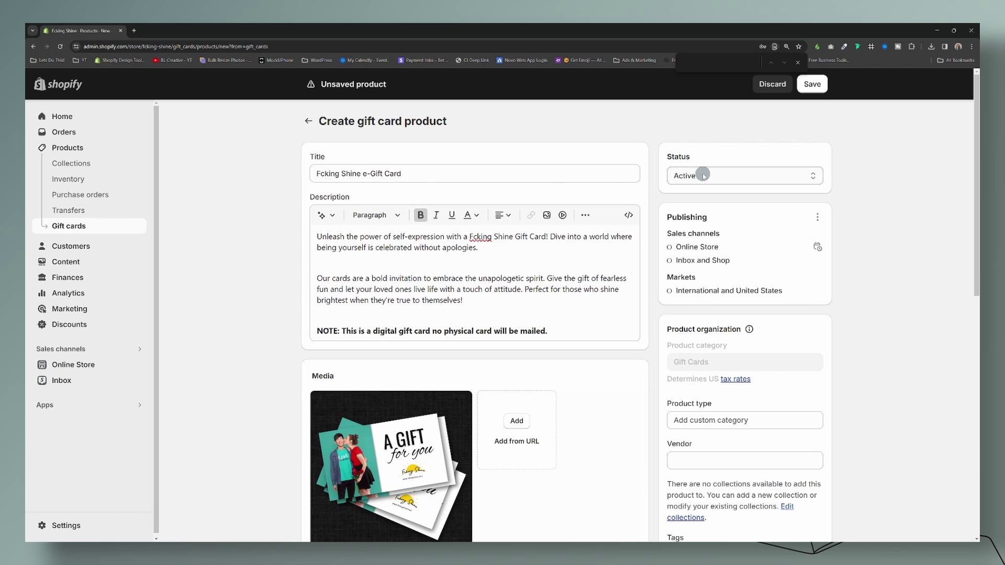
- Set the vendor to Fcking Shine and the product type to Gift Card
{"action": "scroll", "coordinate": [787, 347], "scroll_direction": "down", "scroll_amount": 2}
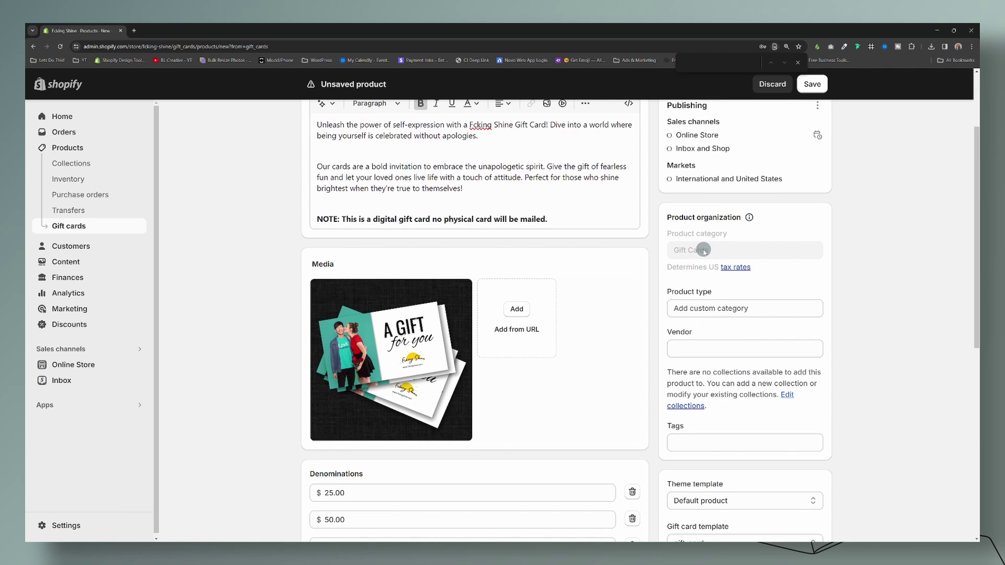
{"action": "left_click", "coordinate": [731, 349]}
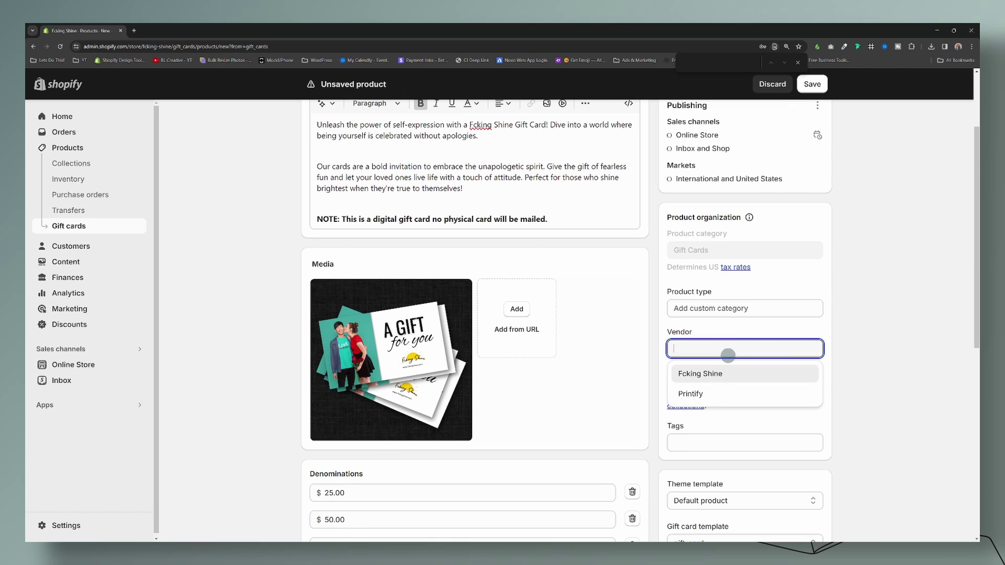
{"action": "left_click", "coordinate": [717, 376]}
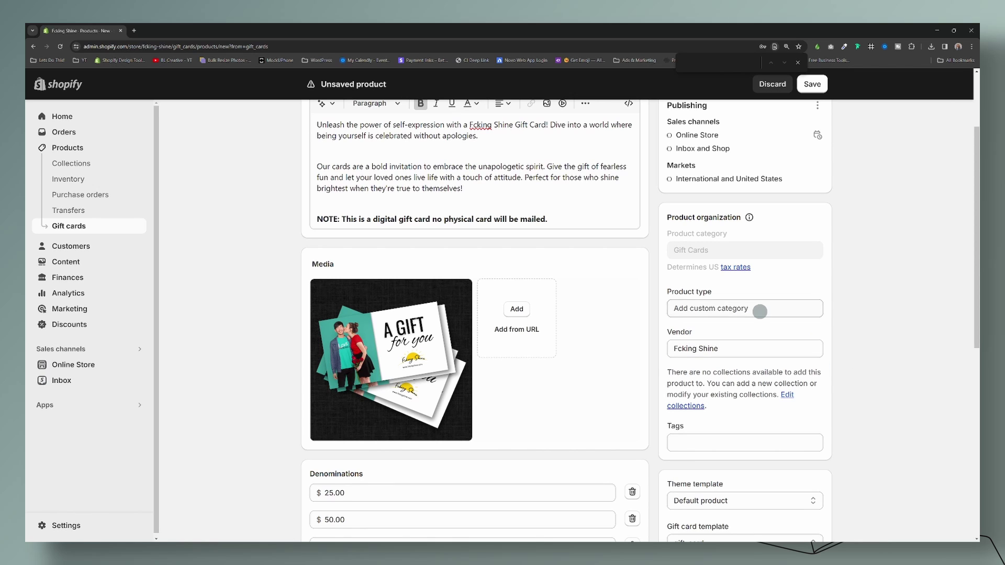
{"action": "left_click", "coordinate": [761, 311]}
{"action": "type", "text": "G"}
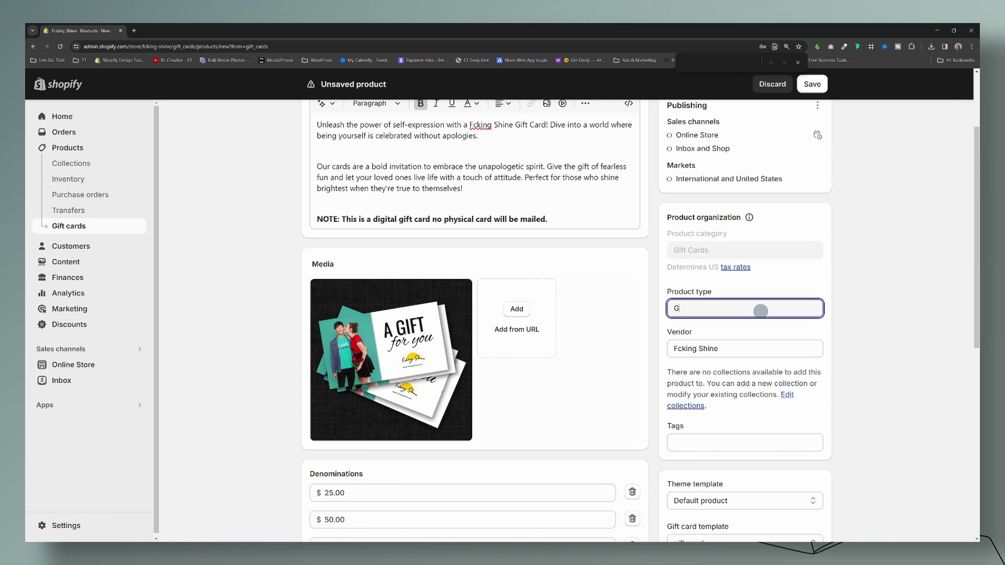
{"action": "type", "text": "ift Card"}
- Add the tag 'gift card' to the product
{"action": "left_click", "coordinate": [702, 440]}
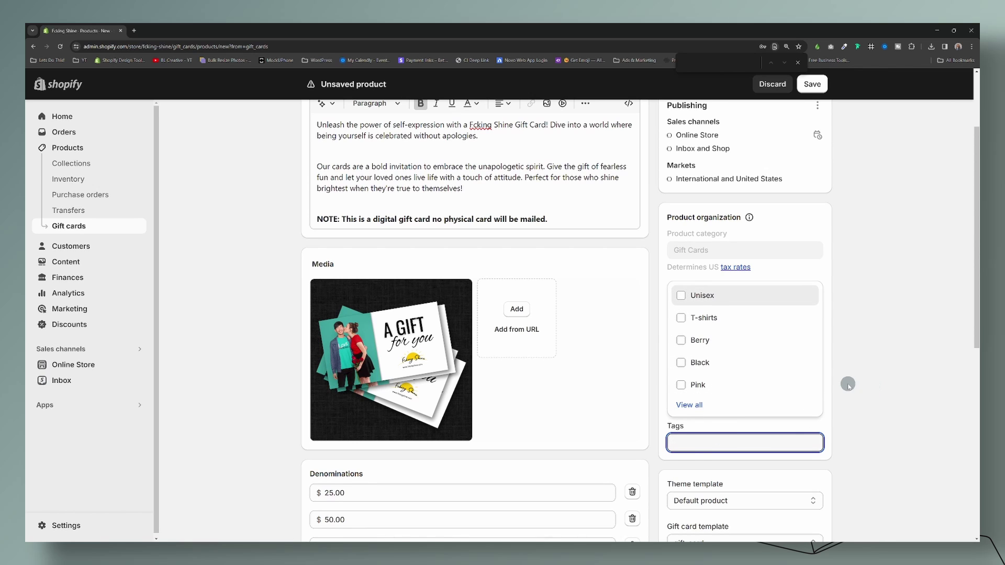
{"action": "type", "text": "gift card"}
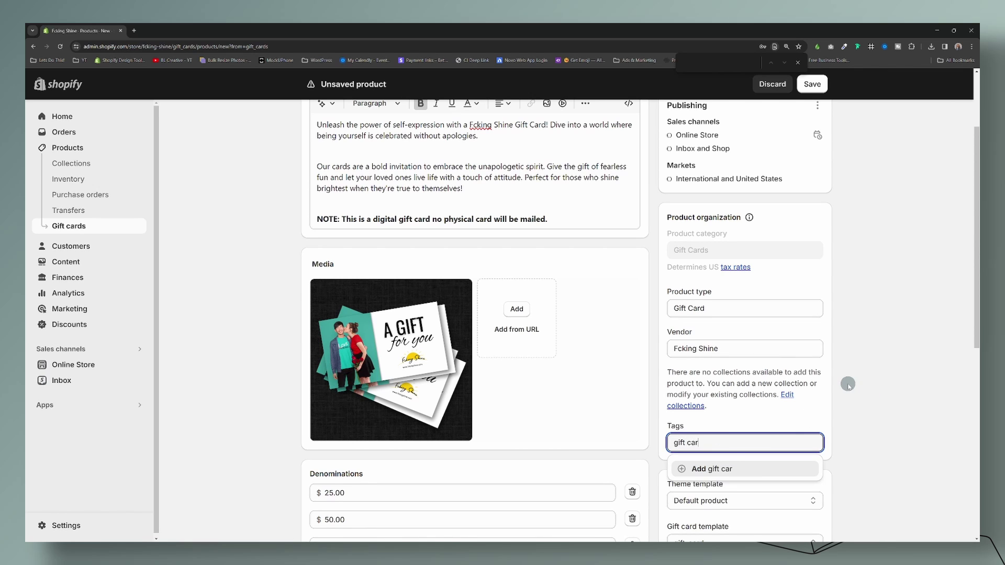
{"action": "left_click", "coordinate": [683, 470]}
{"action": "scroll", "coordinate": [866, 413], "scroll_direction": "down", "scroll_amount": 1}
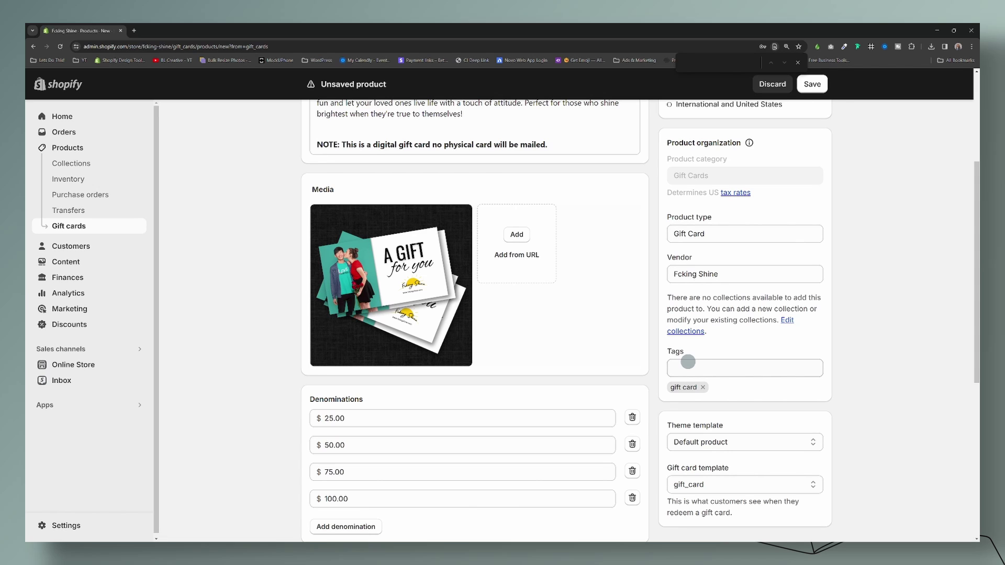
- Keep Default product as the theme template and save the gift card product
{"action": "scroll", "coordinate": [834, 399], "scroll_direction": "down", "scroll_amount": 1}
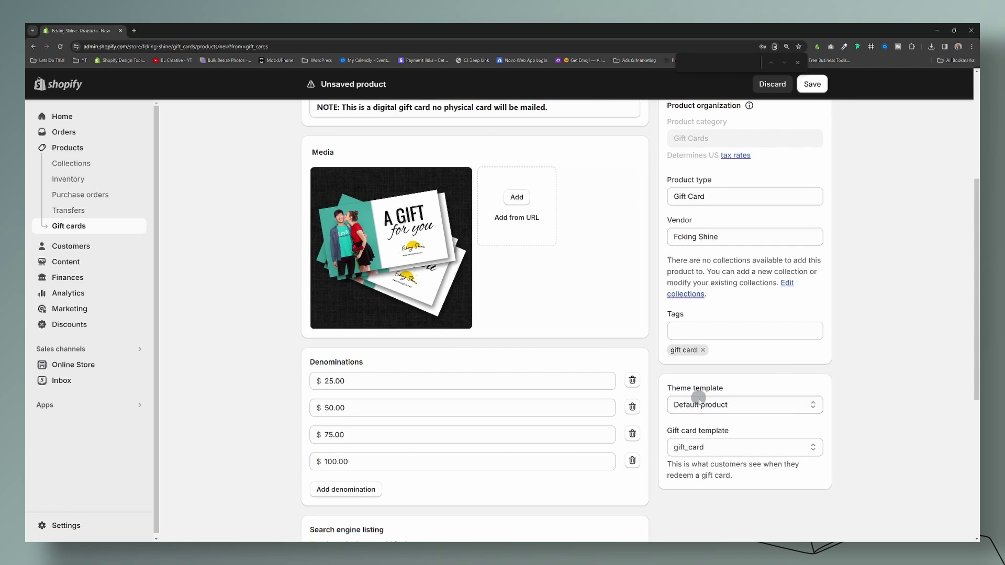
{"action": "left_click", "coordinate": [733, 407]}
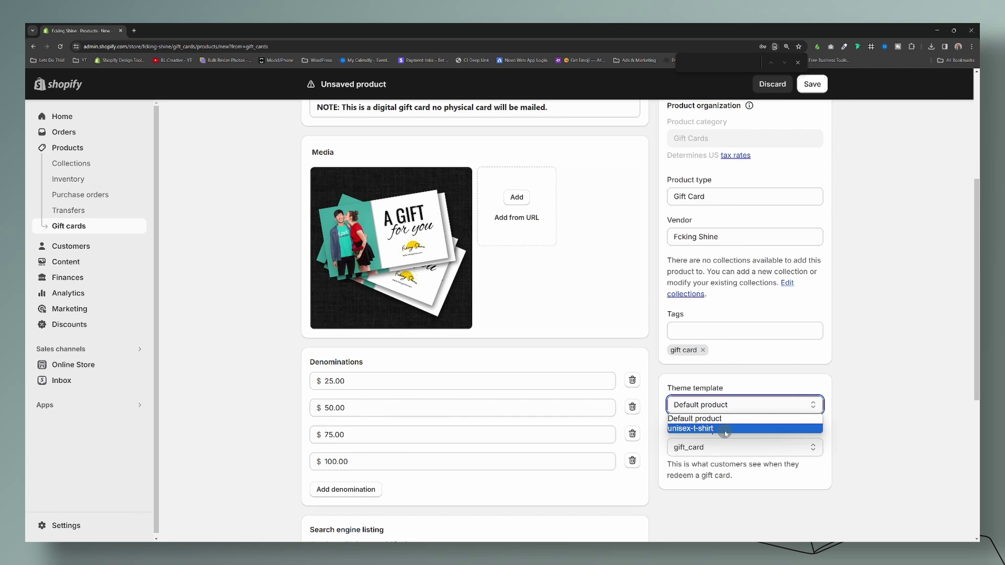
{"action": "left_click", "coordinate": [736, 406]}
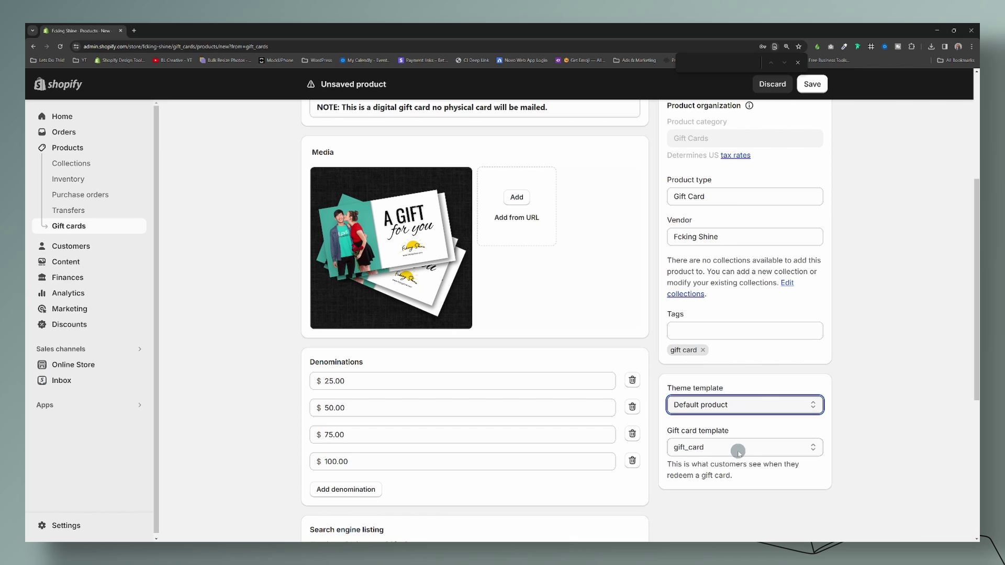
{"action": "left_click", "coordinate": [812, 84]}
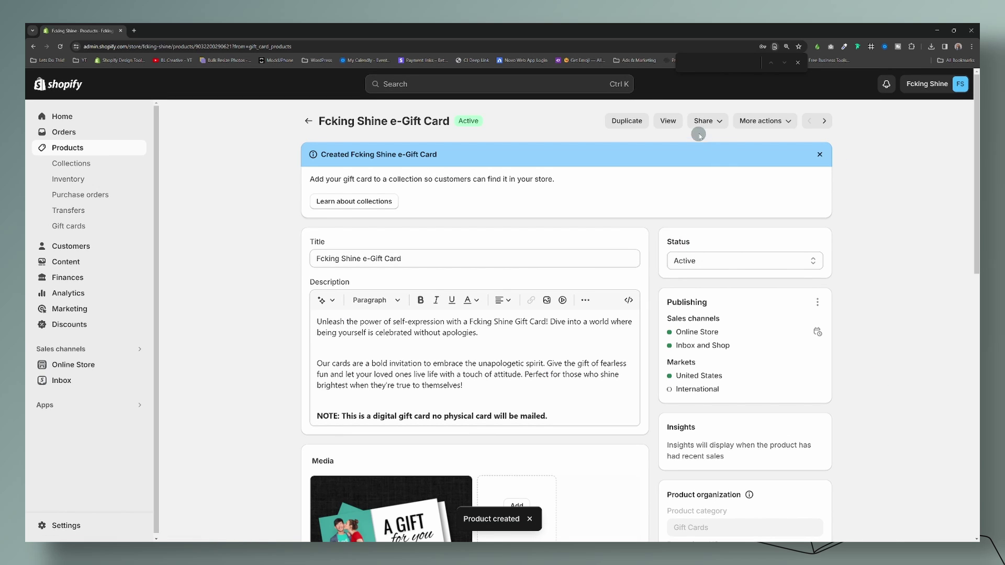
{"action": "left_click", "coordinate": [675, 123]}
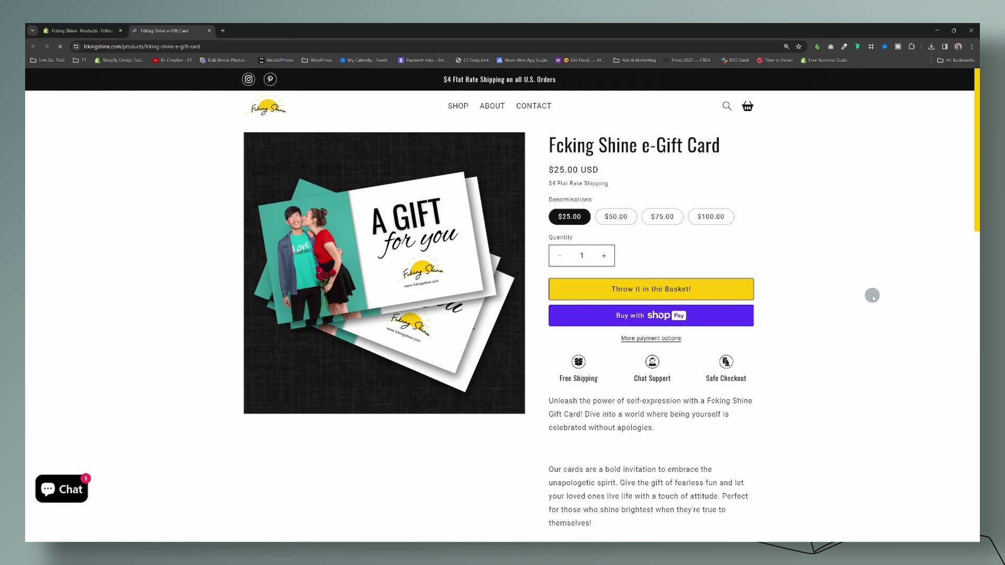
- Review the live e-Gift Card page's $25–$100 denominations, then return to the admin editor
{"action": "scroll", "coordinate": [872, 295], "scroll_direction": "down", "scroll_amount": 3}
{"action": "scroll", "coordinate": [872, 295], "scroll_direction": "up", "scroll_amount": 2}
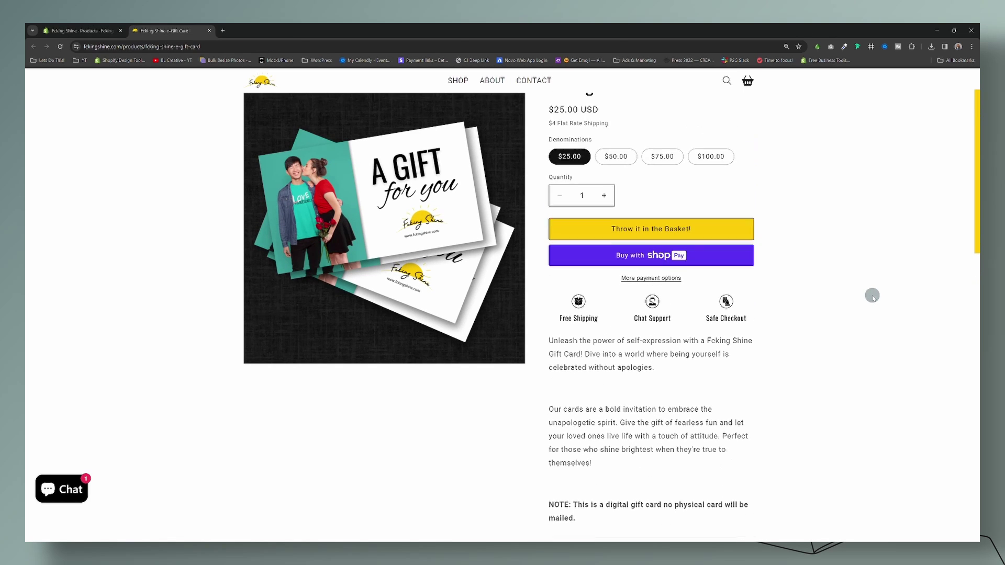
{"action": "scroll", "coordinate": [872, 296], "scroll_direction": "up", "scroll_amount": 2}
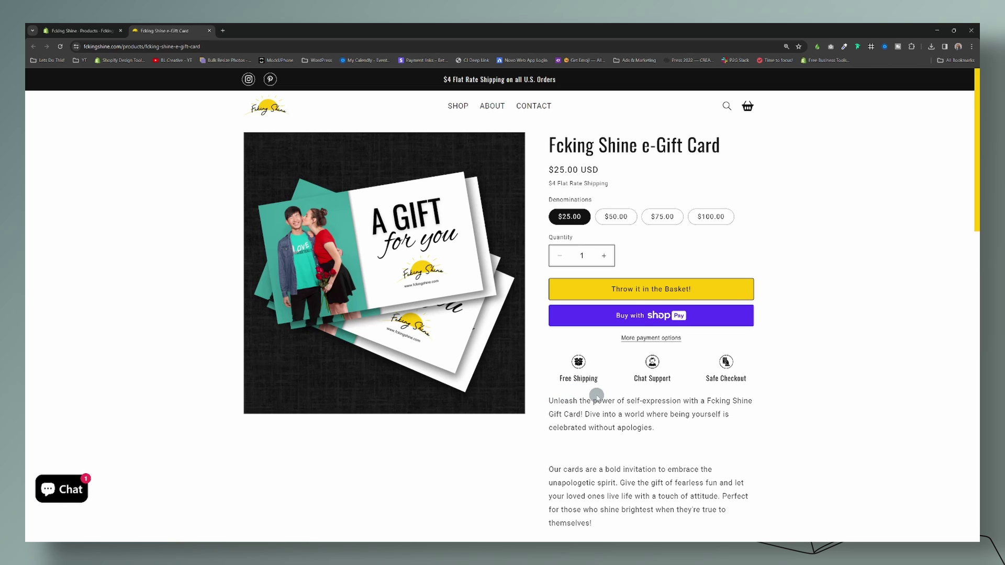
{"action": "left_click", "coordinate": [83, 32]}
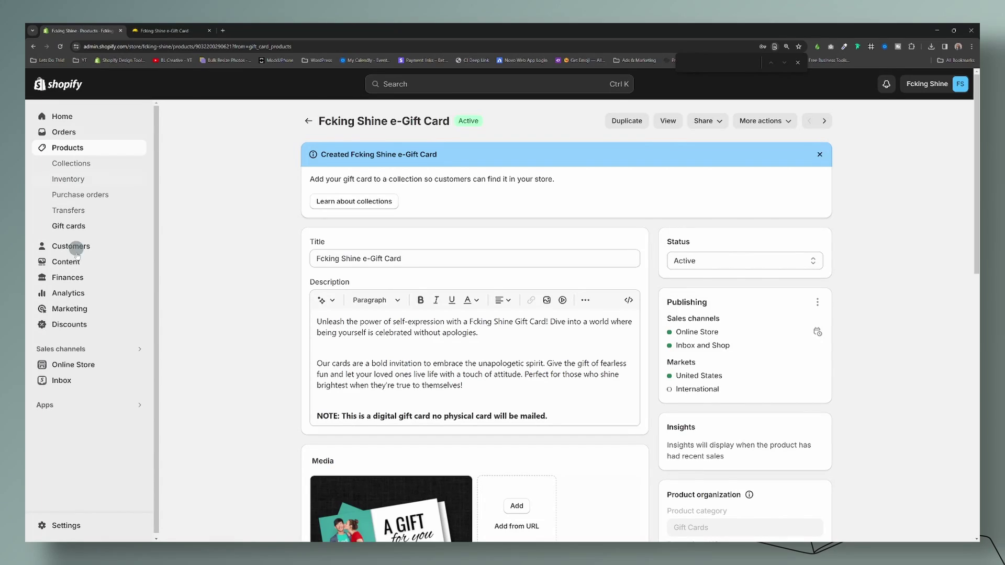
- Customize the Dawn theme and open the Products > Default product template
{"action": "left_click", "coordinate": [78, 365]}
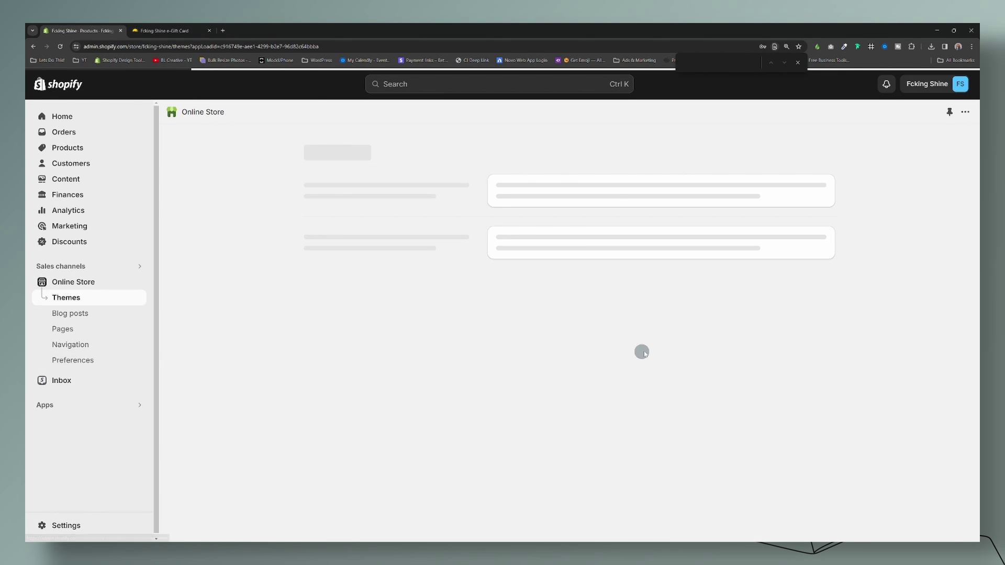
{"action": "left_click", "coordinate": [793, 403]}
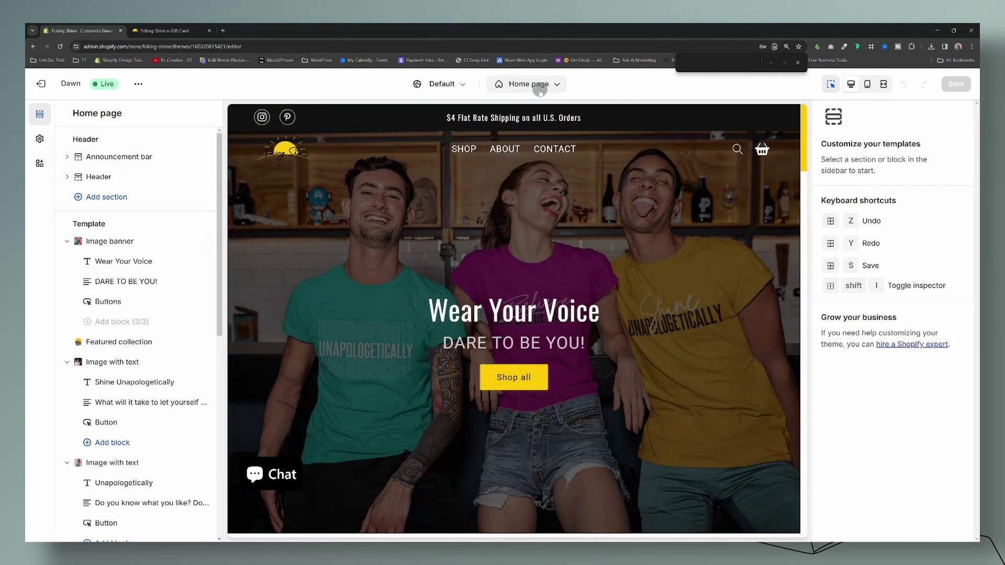
{"action": "left_click", "coordinate": [530, 84]}
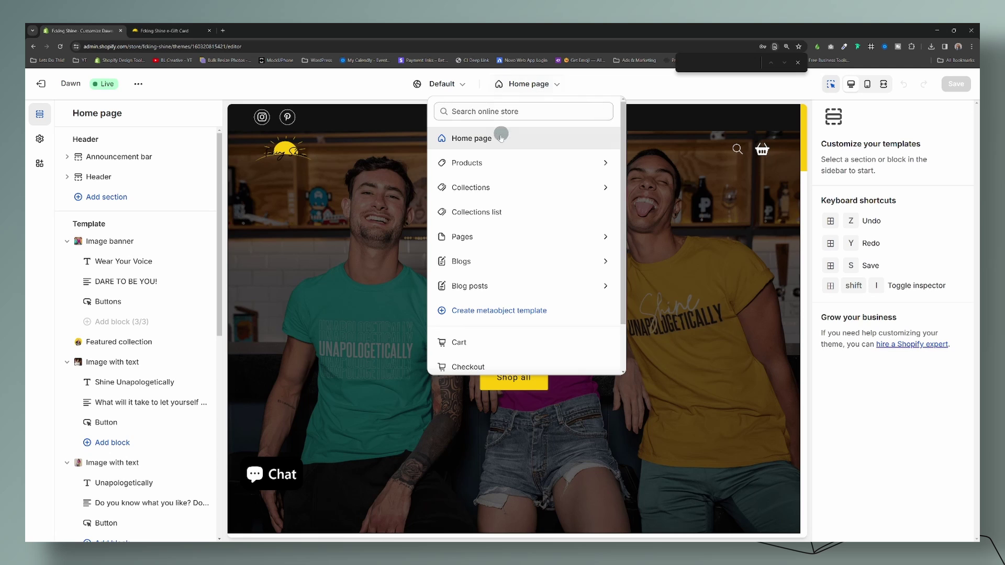
{"action": "left_click", "coordinate": [498, 163]}
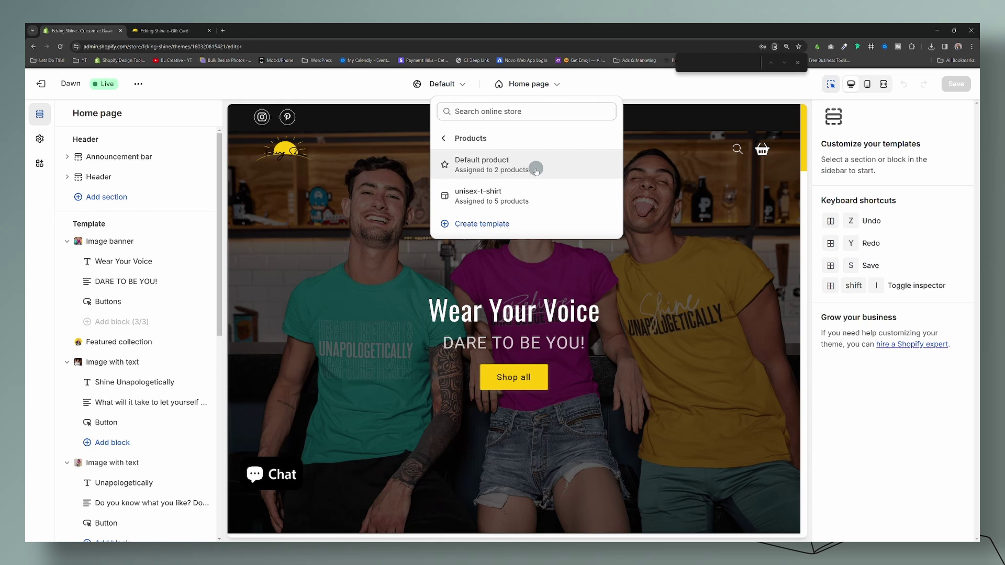
{"action": "left_click", "coordinate": [535, 169]}
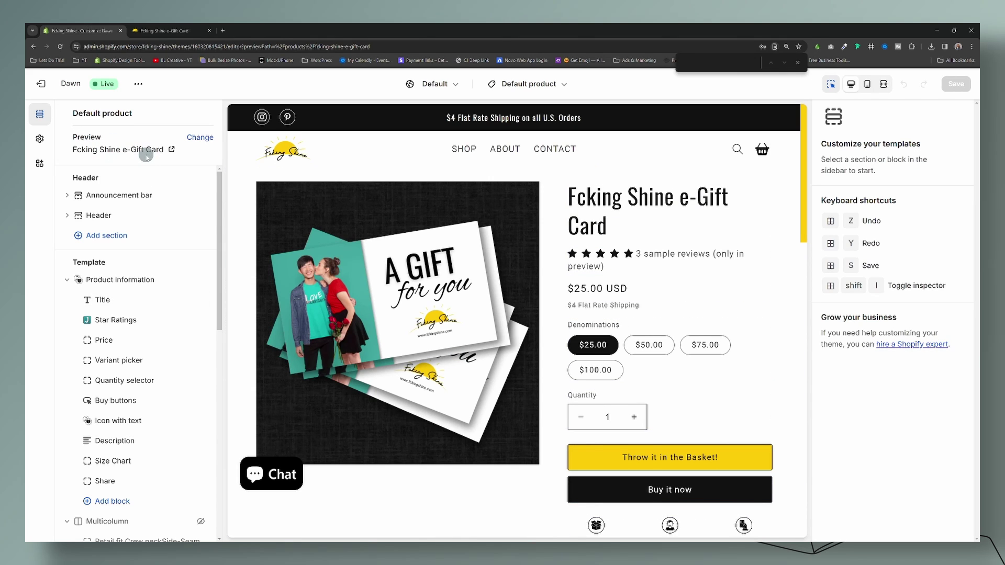
- Turn on the recipient form for gift cards in the Buy buttons block
{"action": "left_click", "coordinate": [123, 401]}
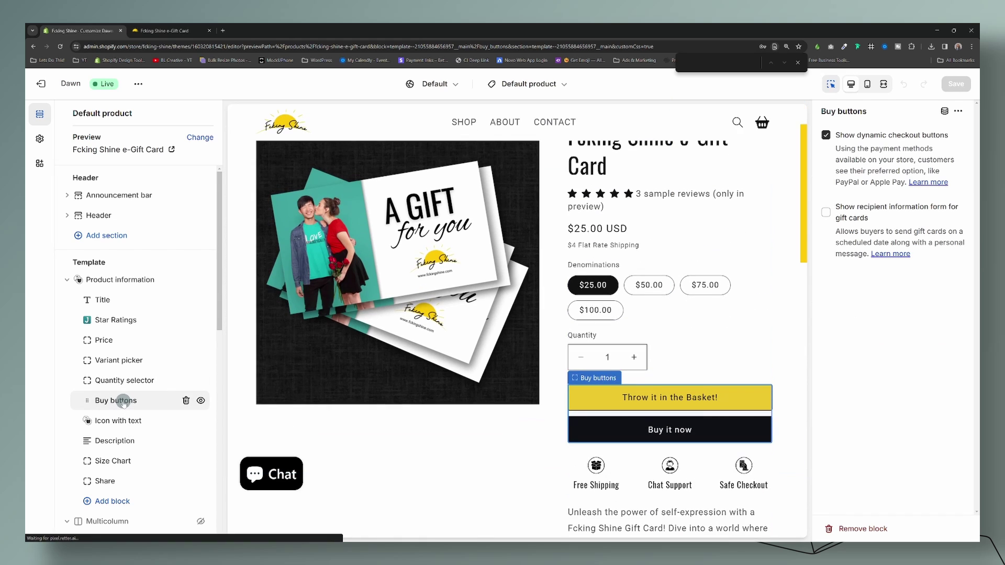
{"action": "left_click", "coordinate": [826, 213]}
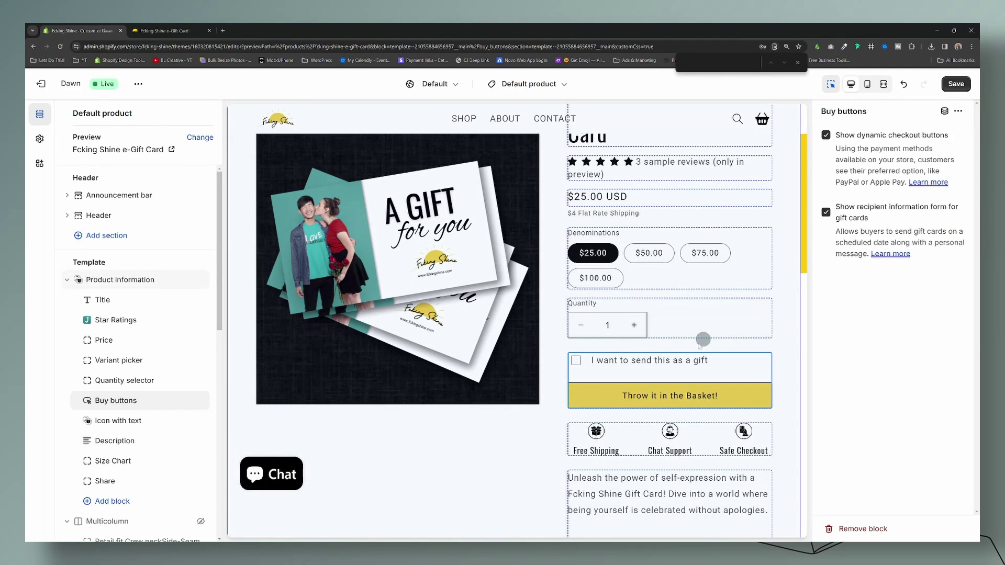
{"action": "left_click", "coordinate": [623, 364]}
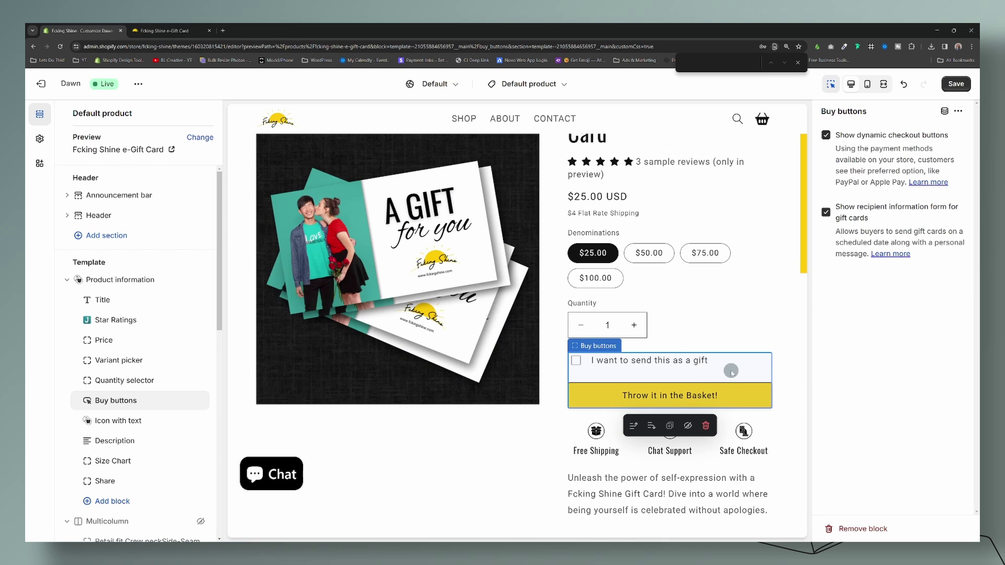
- Remove the Size Chart block from the product information section
{"action": "scroll", "coordinate": [785, 383], "scroll_direction": "down", "scroll_amount": 2}
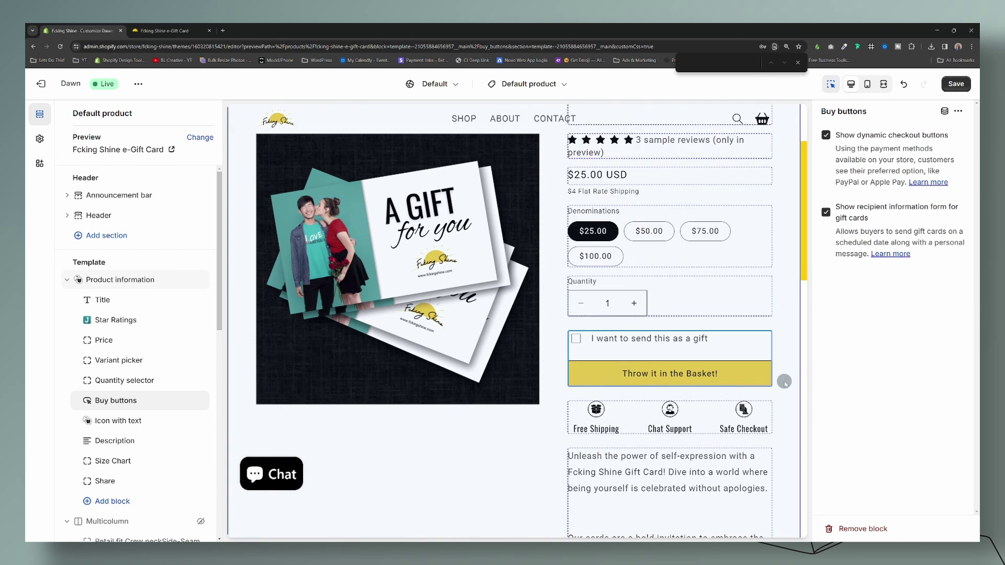
{"action": "scroll", "coordinate": [785, 382], "scroll_direction": "down", "scroll_amount": 5}
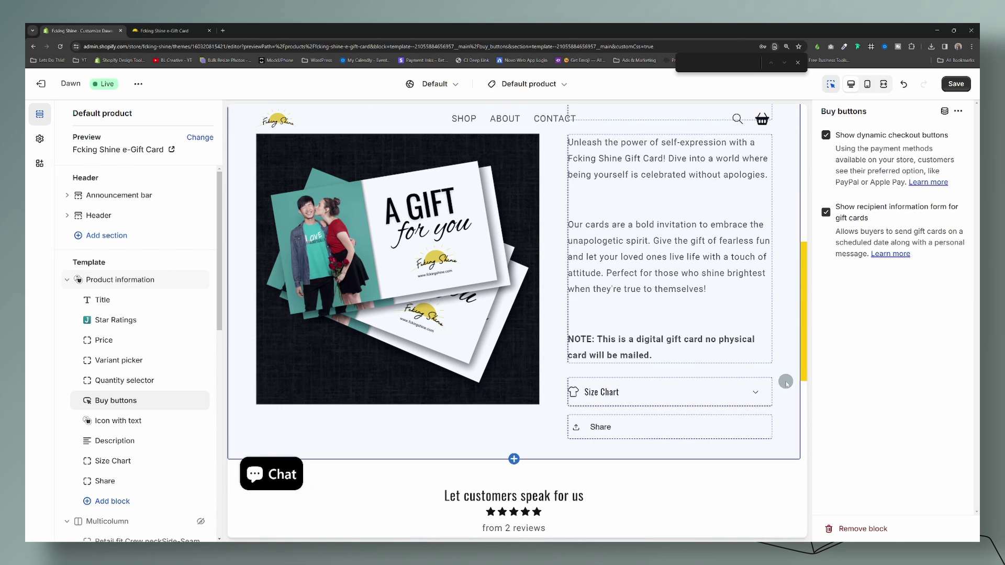
{"action": "left_click", "coordinate": [708, 395]}
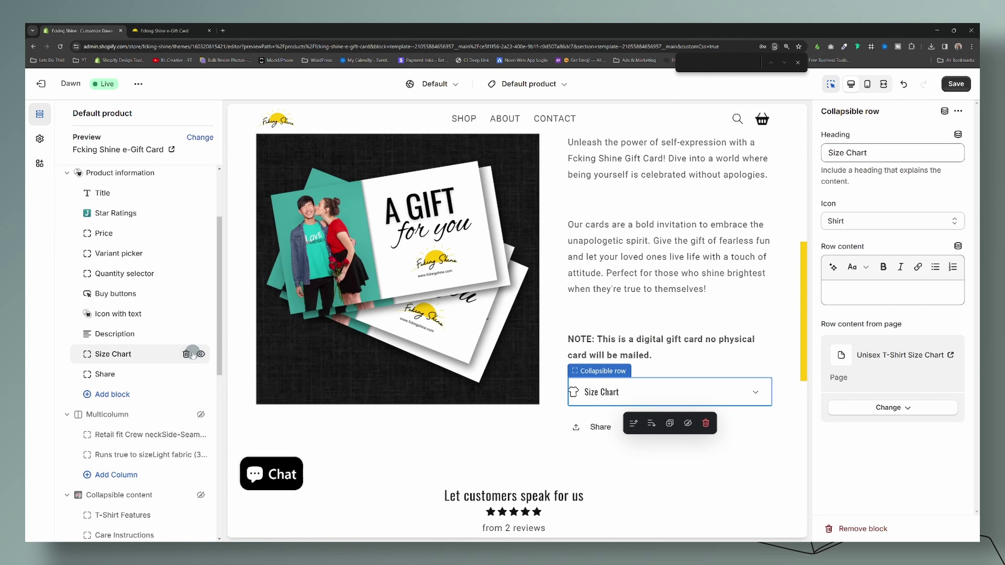
{"action": "left_click", "coordinate": [189, 355]}
{"action": "left_click", "coordinate": [801, 397]}
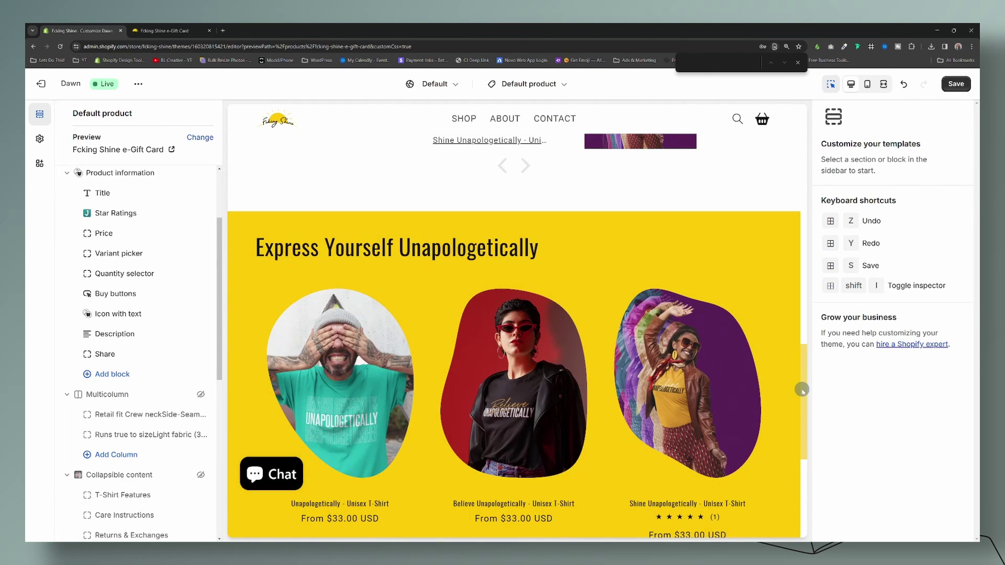
{"action": "left_click_drag", "start_coordinate": [800, 390], "coordinate": [815, 145]}
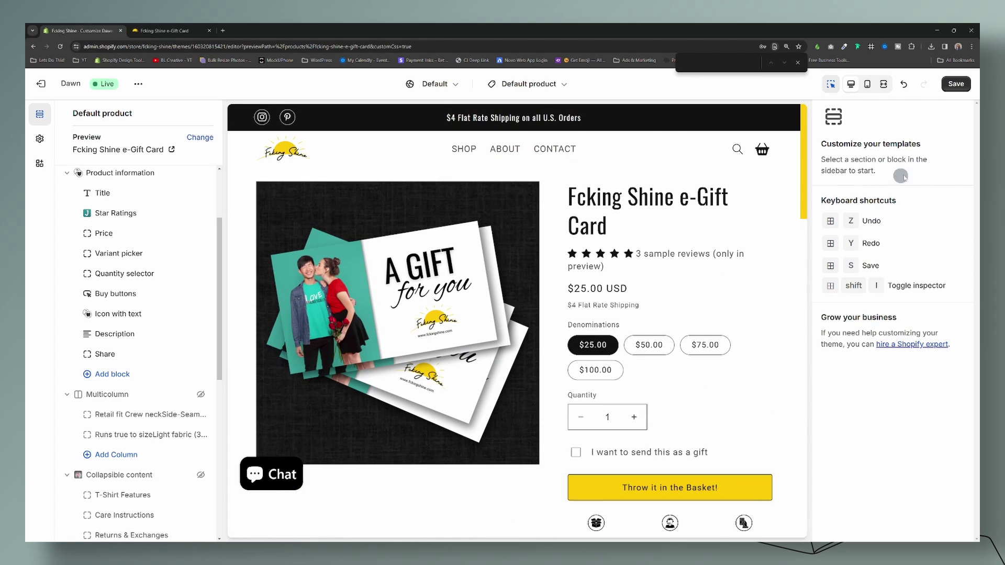
- Save the template changes and reload the storefront e-Gift Card page
{"action": "left_click", "coordinate": [956, 84]}
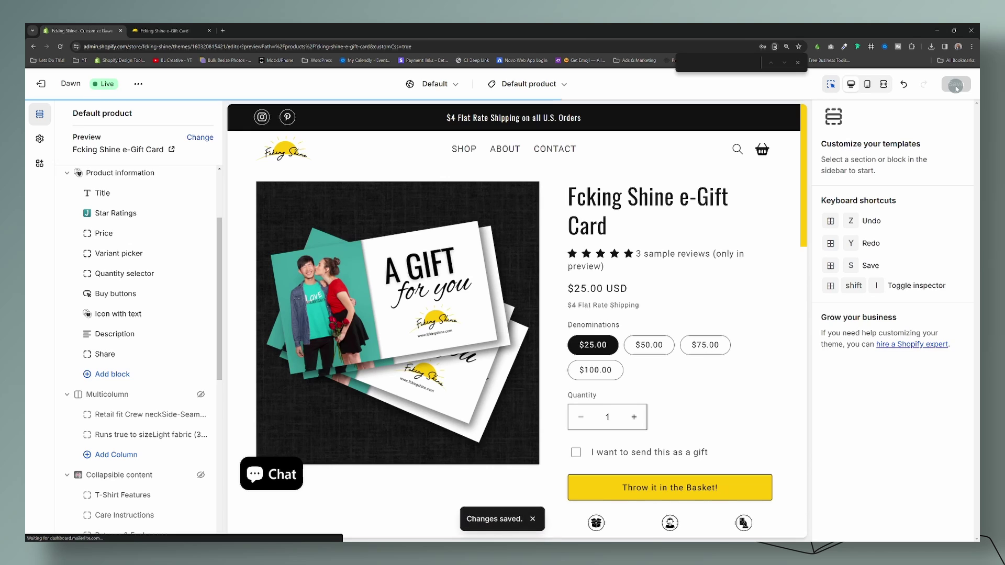
{"action": "left_click", "coordinate": [177, 31]}
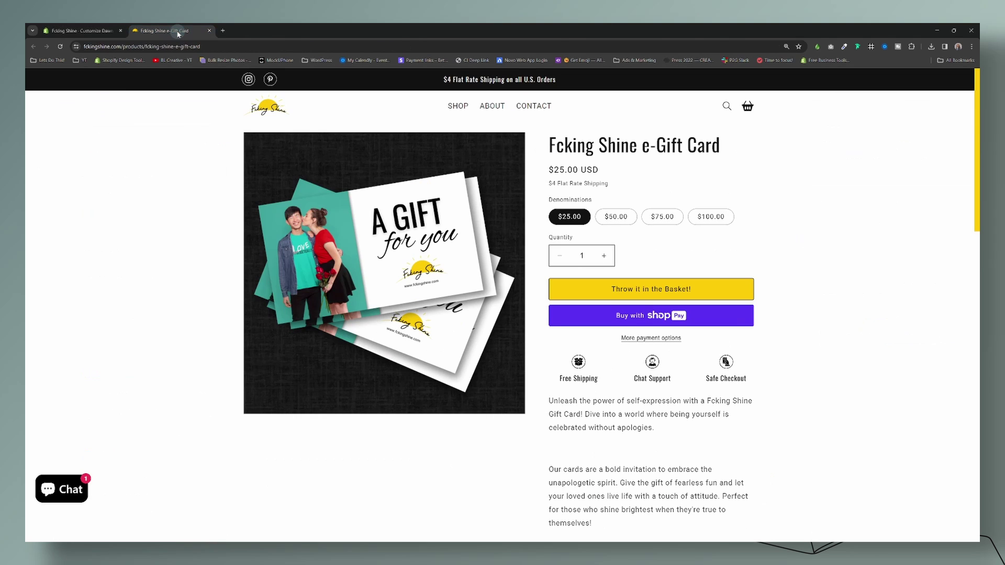
{"action": "left_click", "coordinate": [60, 47]}
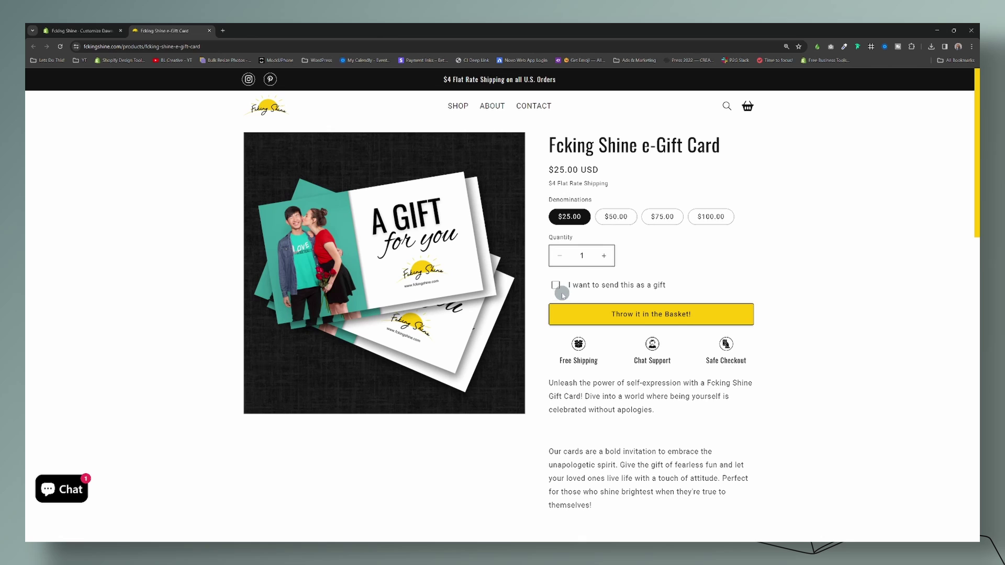
{"action": "scroll", "coordinate": [817, 350], "scroll_direction": "down", "scroll_amount": 3}
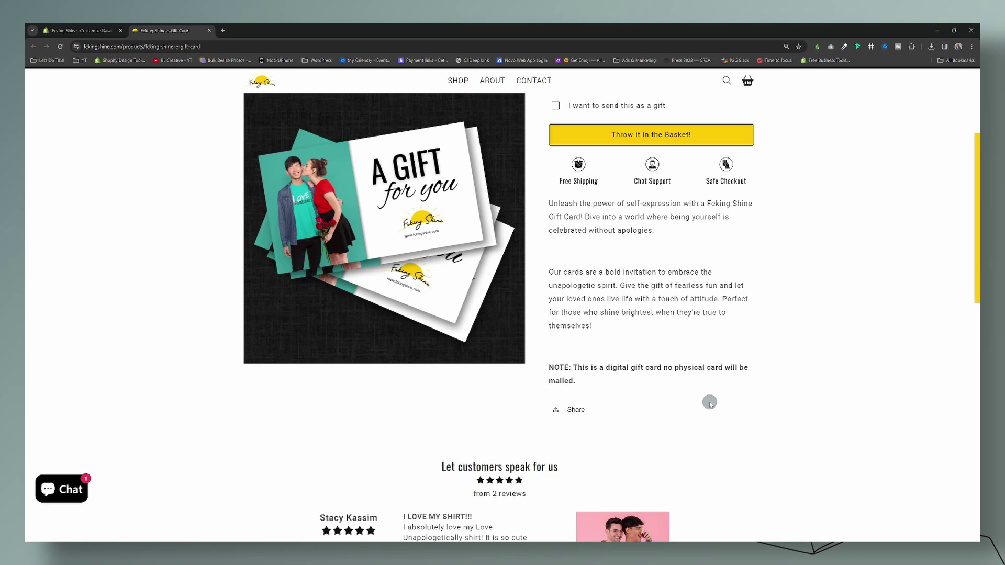
{"action": "scroll", "coordinate": [709, 403], "scroll_direction": "up", "scroll_amount": 2}
{"action": "scroll", "coordinate": [709, 403], "scroll_direction": "up", "scroll_amount": 2}
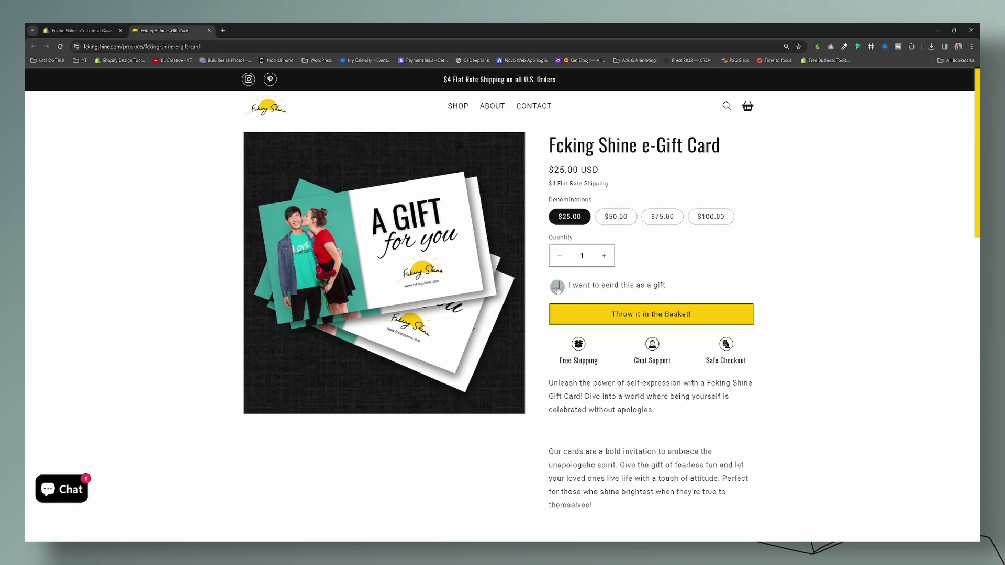
- Tick 'I want to send this as a gift' and choose the $75.00 denomination
{"action": "left_click", "coordinate": [557, 286]}
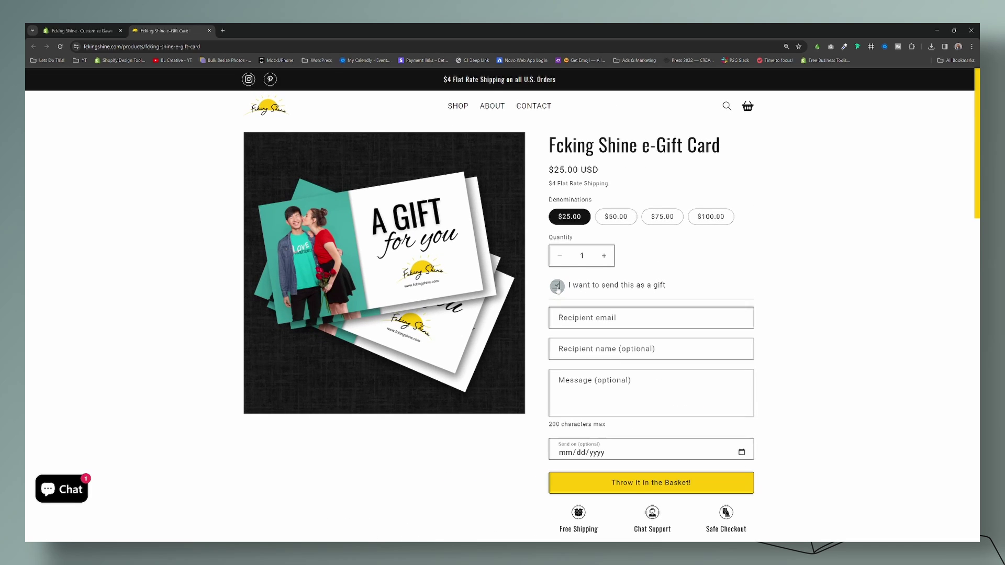
{"action": "left_click", "coordinate": [662, 217]}
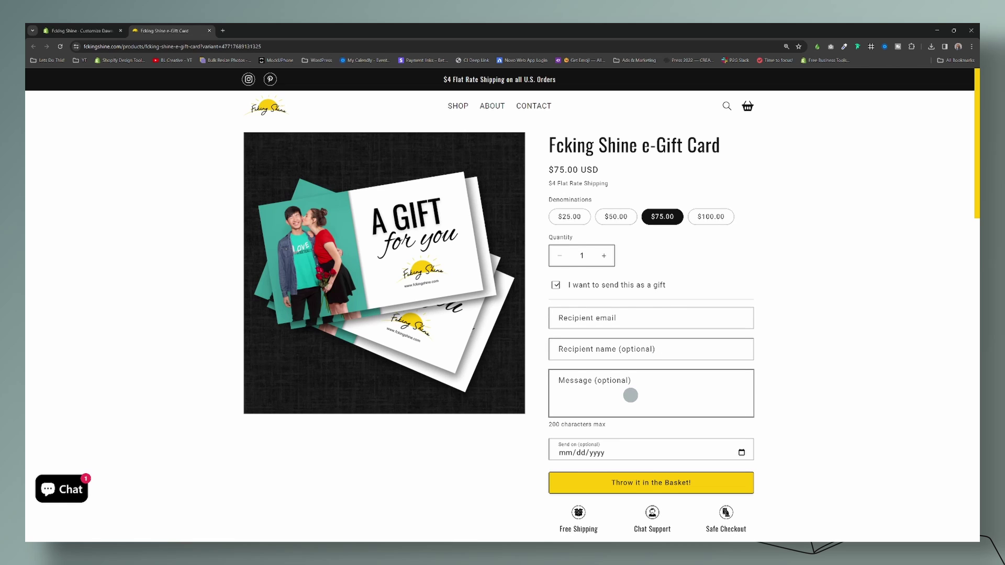
{"action": "scroll", "coordinate": [630, 395], "scroll_direction": "down", "scroll_amount": 1}
{"action": "scroll", "coordinate": [631, 398], "scroll_direction": "down", "scroll_amount": 1}
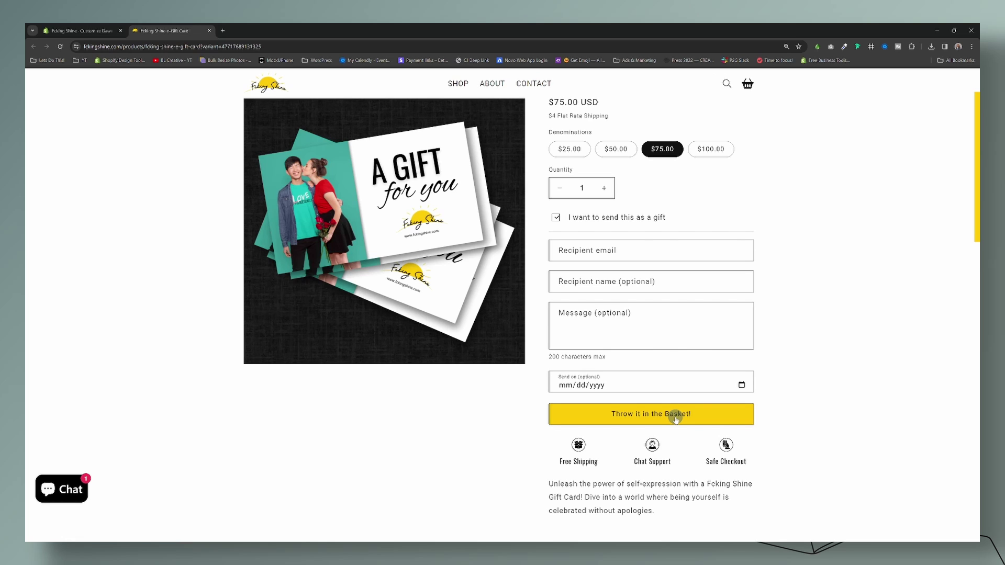
{"action": "scroll", "coordinate": [675, 419], "scroll_direction": "up", "scroll_amount": 2}
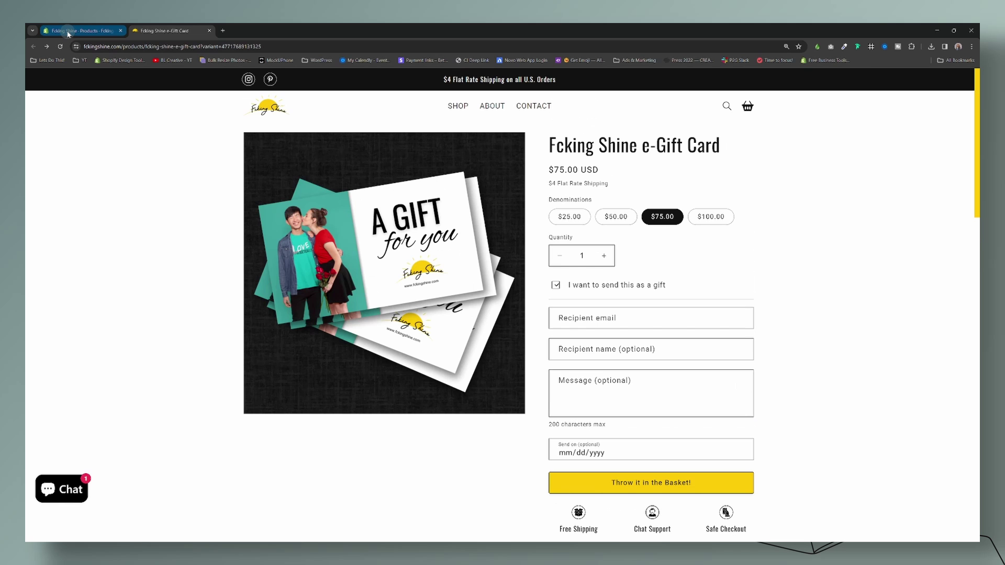
- Go to Products > Gift cards in the admin and start a new gift card
{"action": "left_click", "coordinate": [68, 32]}
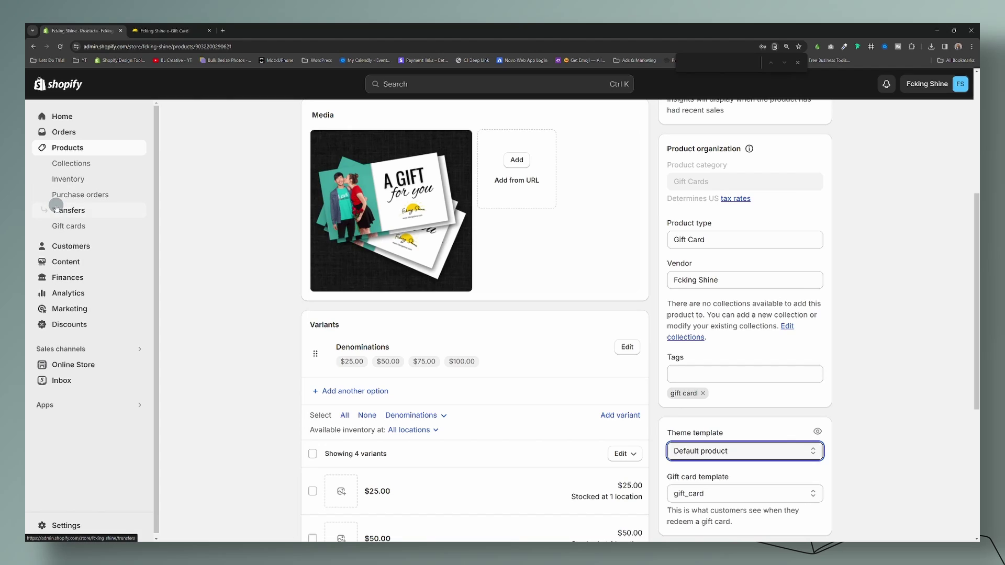
{"action": "left_click", "coordinate": [99, 229]}
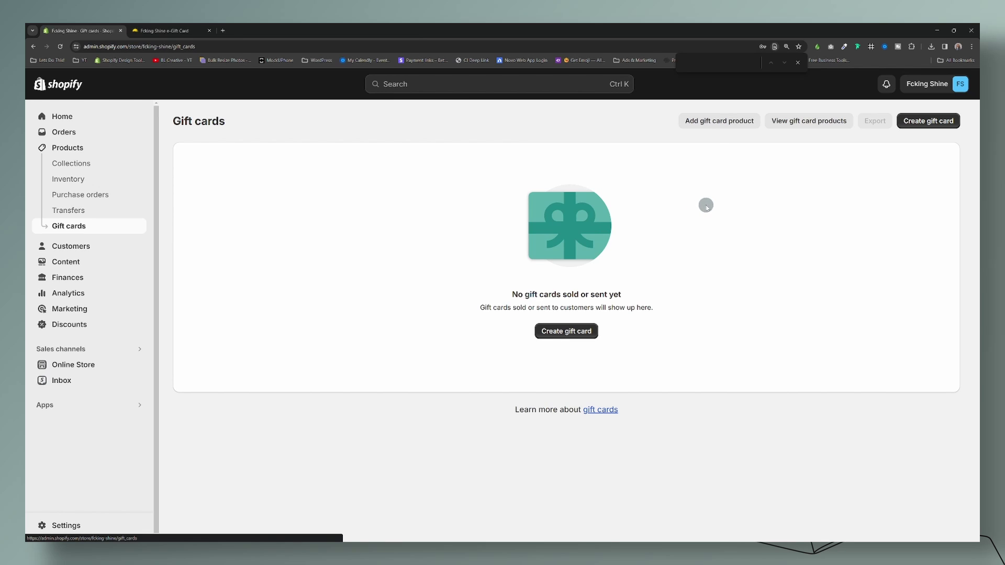
{"action": "left_click", "coordinate": [926, 121]}
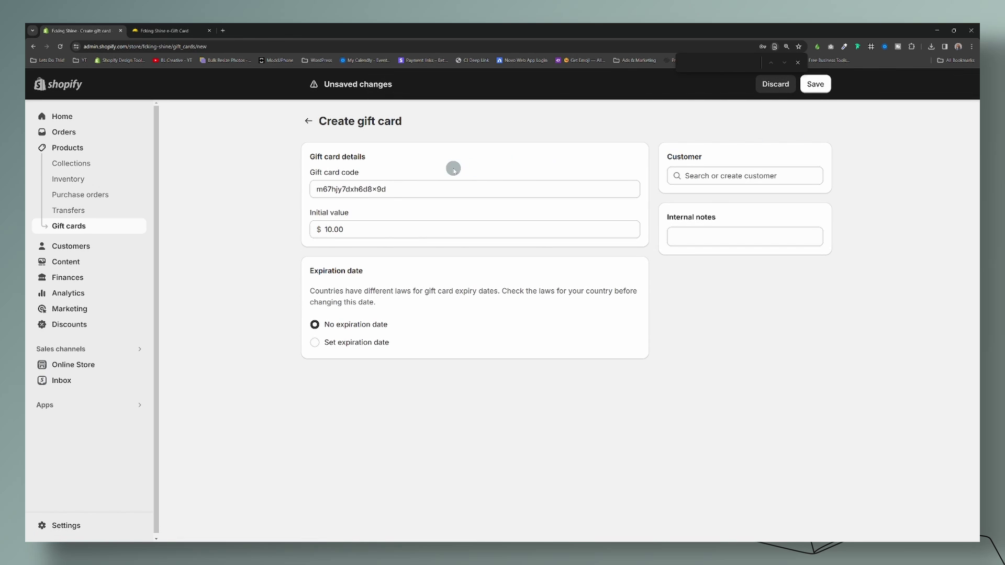
{"action": "left_click", "coordinate": [434, 188]}
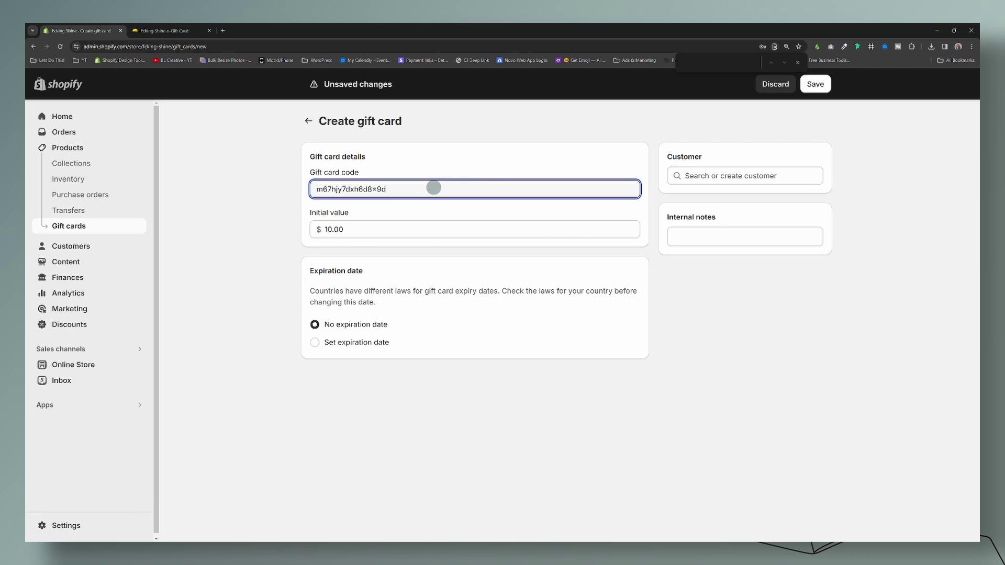
{"action": "key", "text": "ctrl+a"}
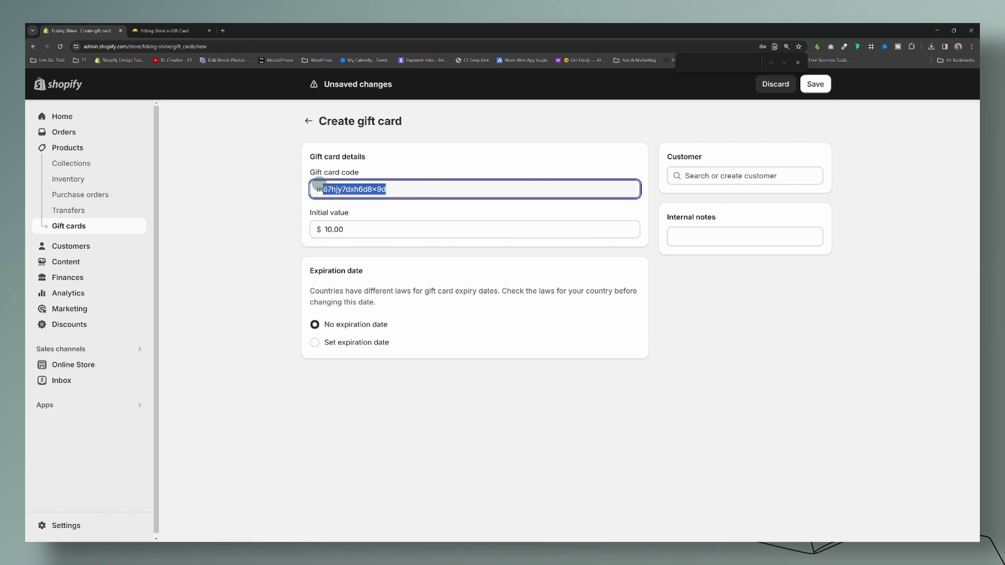
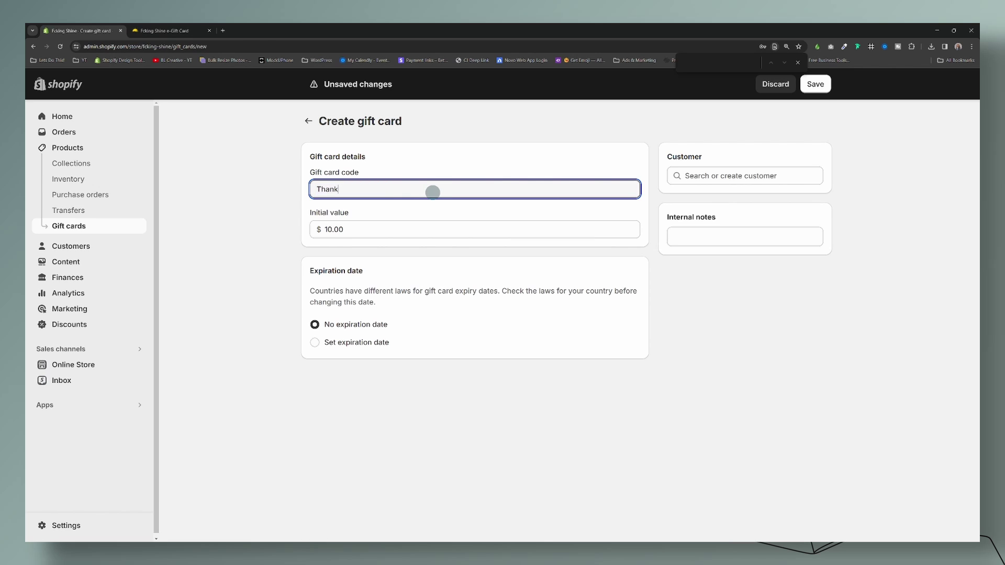
{"action": "left_click", "coordinate": [400, 208]}
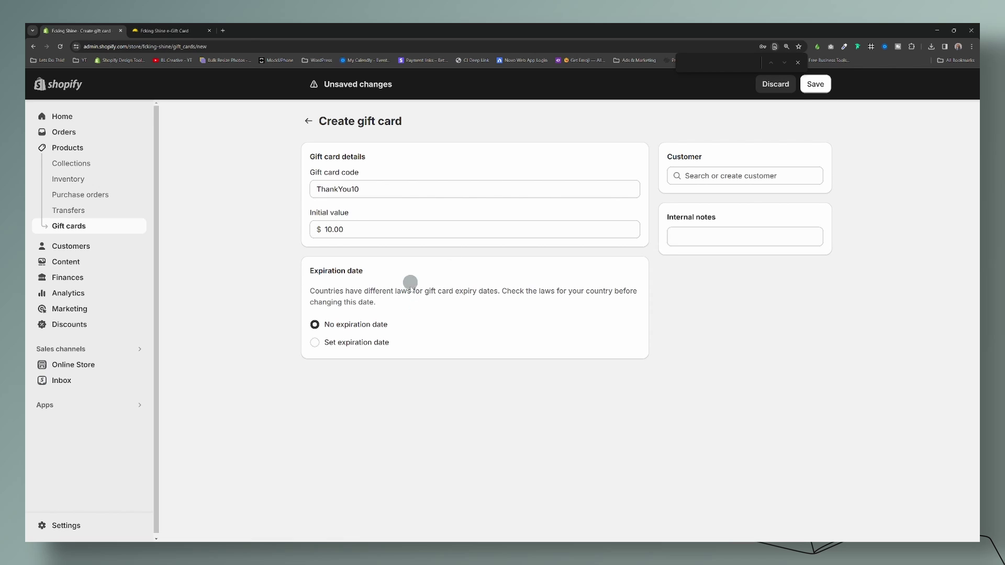
{"action": "left_click", "coordinate": [725, 176]}
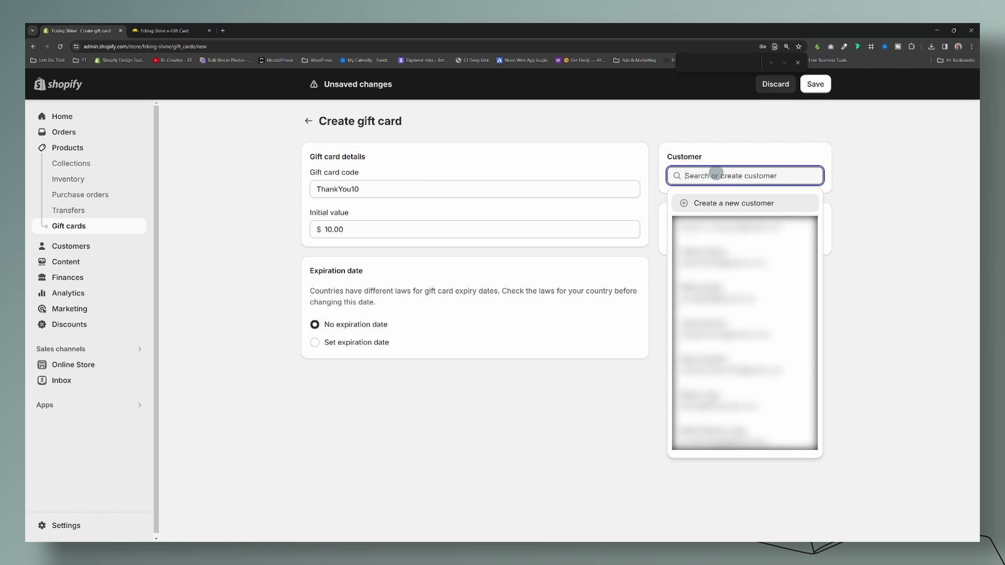
- Create a customer with first name, last initial and e-mail, and attach them to the card
{"action": "left_click", "coordinate": [724, 204]}
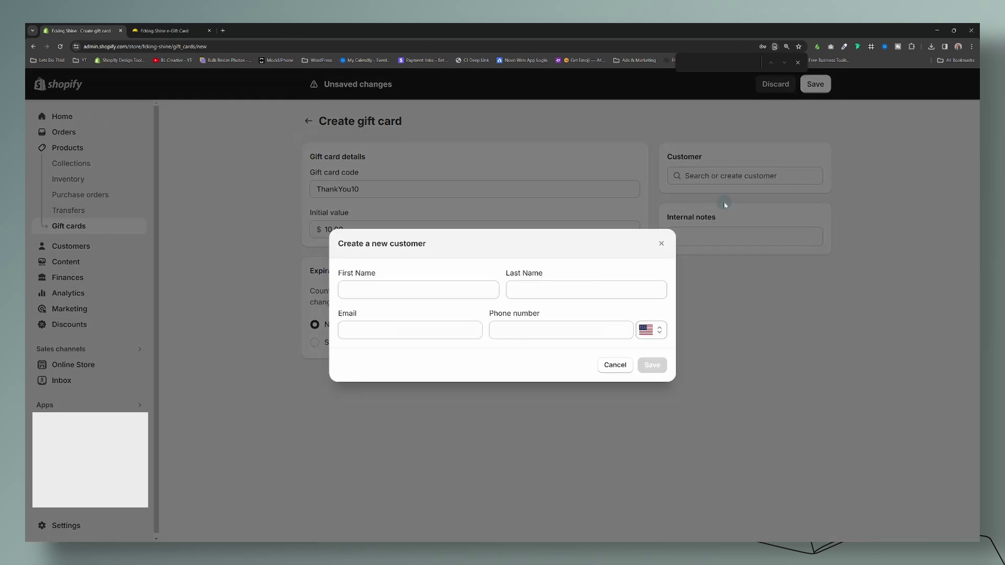
{"action": "left_click", "coordinate": [429, 289]}
{"action": "type", "text": "Betsy"}
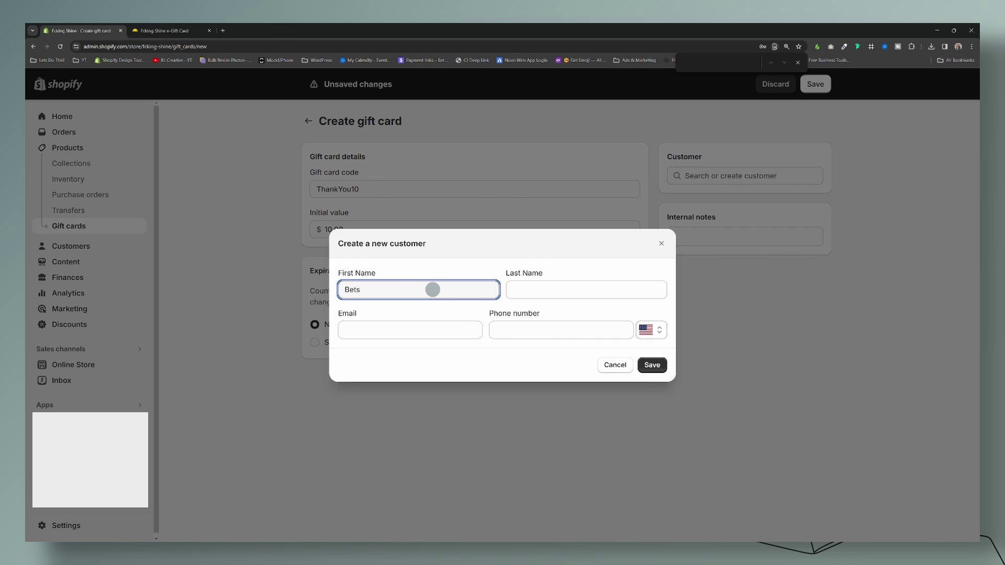
{"action": "left_click", "coordinate": [522, 293]}
{"action": "type", "text": "L"}
{"action": "left_click", "coordinate": [423, 330]}
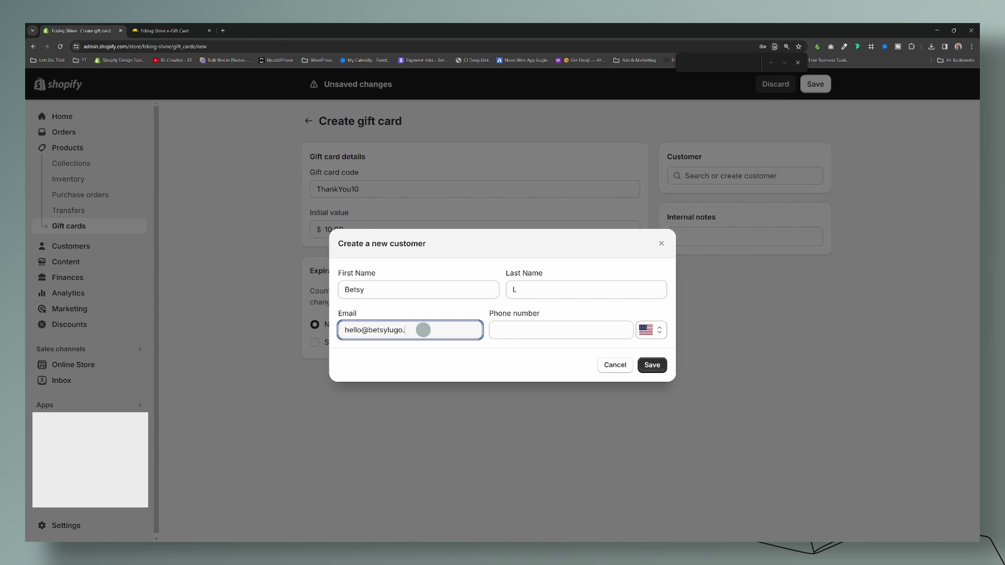
{"action": "left_click", "coordinate": [652, 365]}
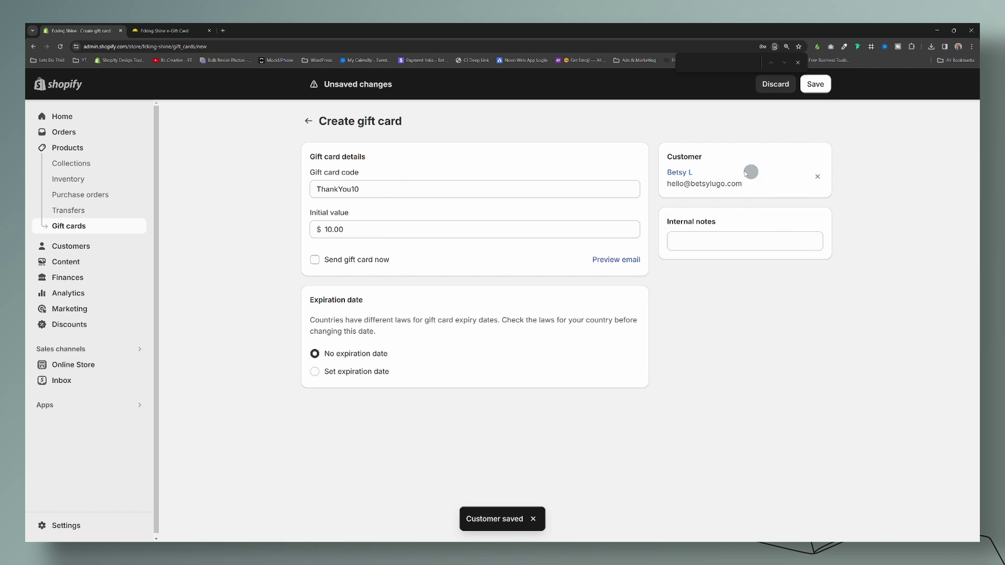
{"action": "left_click", "coordinate": [727, 241]}
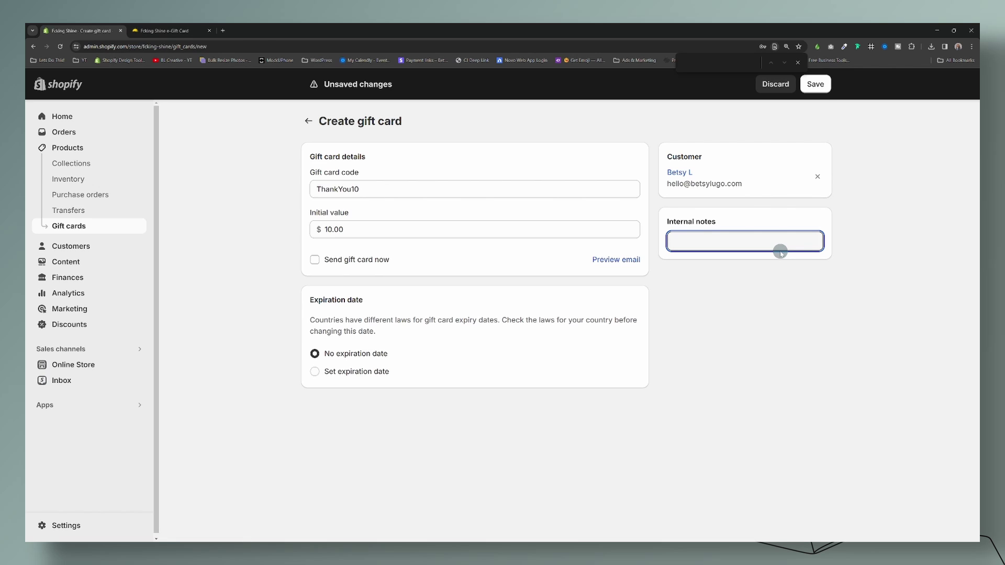
{"action": "type", "text": "giveaway winner"}
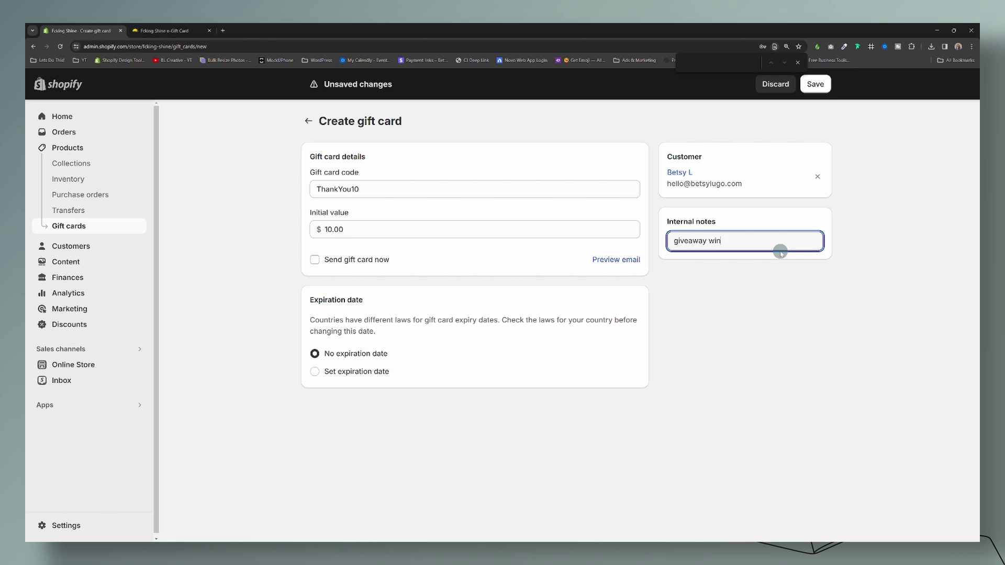
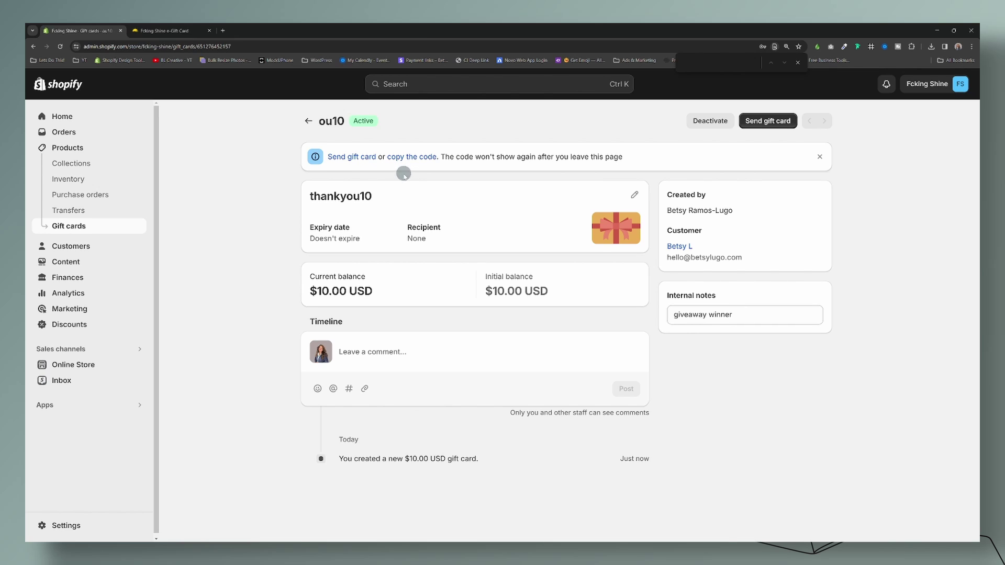
- Email the $10.00 USD gift card ending ou10 to its customer after checking the preview
{"action": "left_click", "coordinate": [769, 123]}
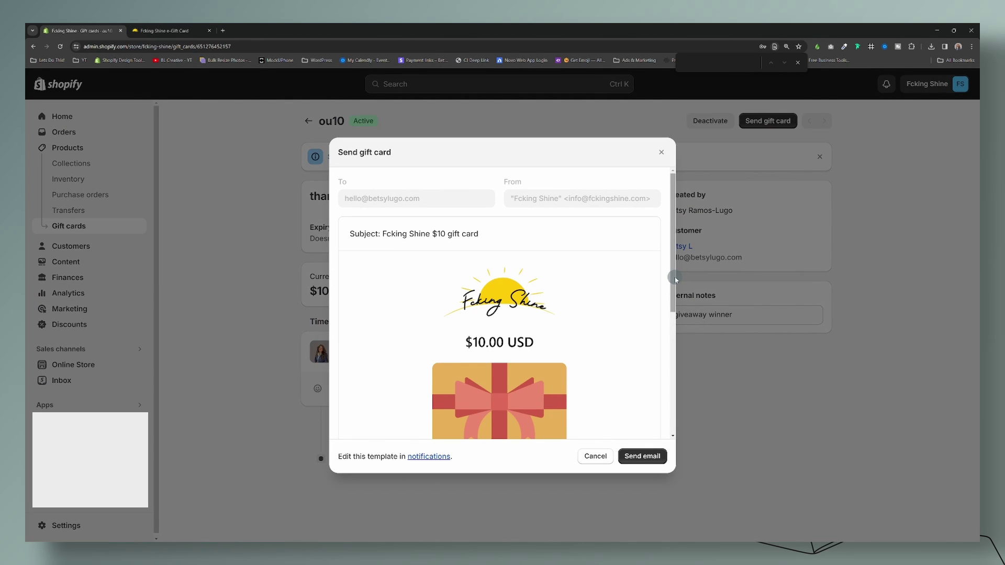
{"action": "left_click_drag", "start_coordinate": [675, 279], "coordinate": [666, 406]}
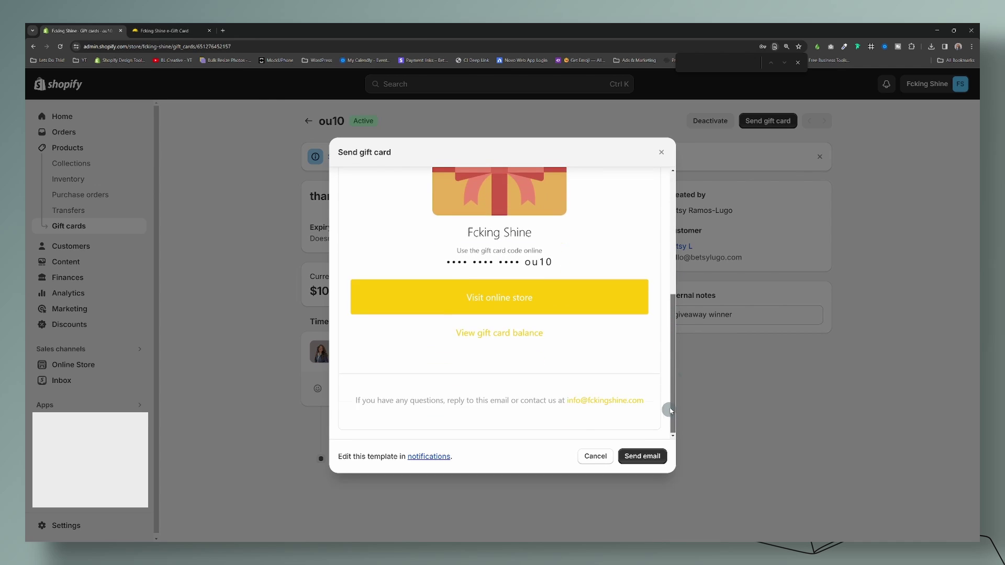
{"action": "scroll", "coordinate": [593, 355], "scroll_direction": "up", "scroll_amount": 3}
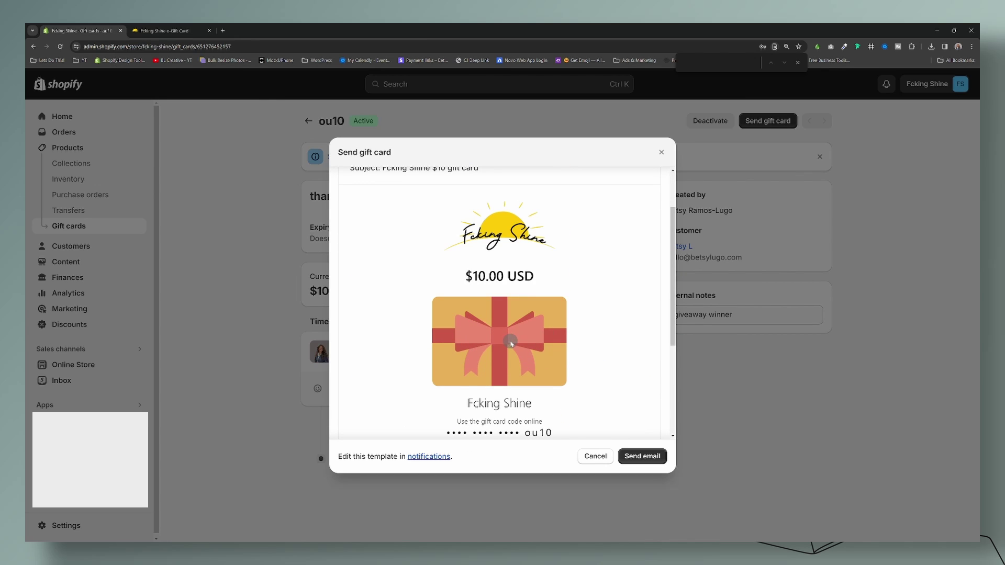
{"action": "left_click_drag", "start_coordinate": [671, 294], "coordinate": [655, 397]}
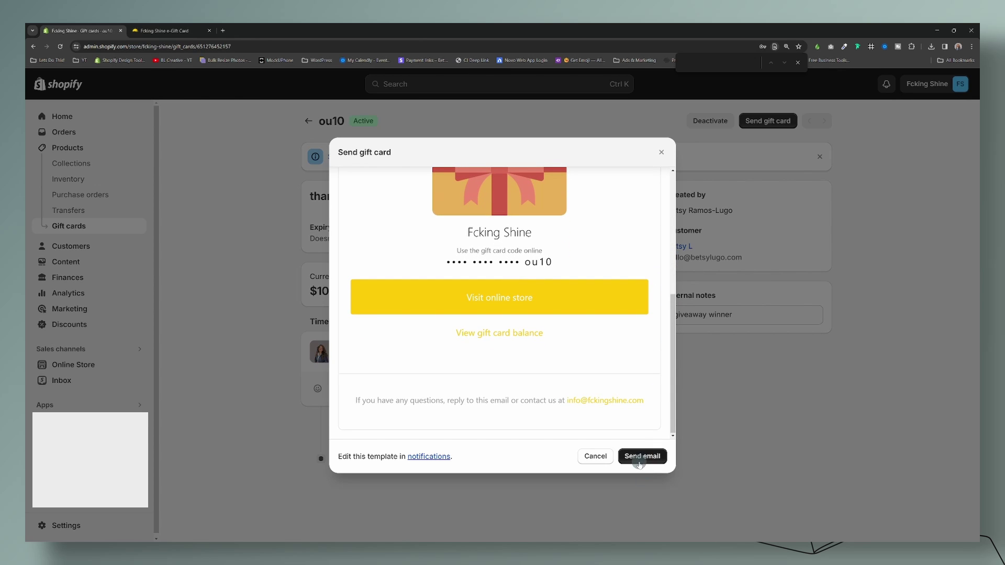
{"action": "left_click", "coordinate": [639, 461]}
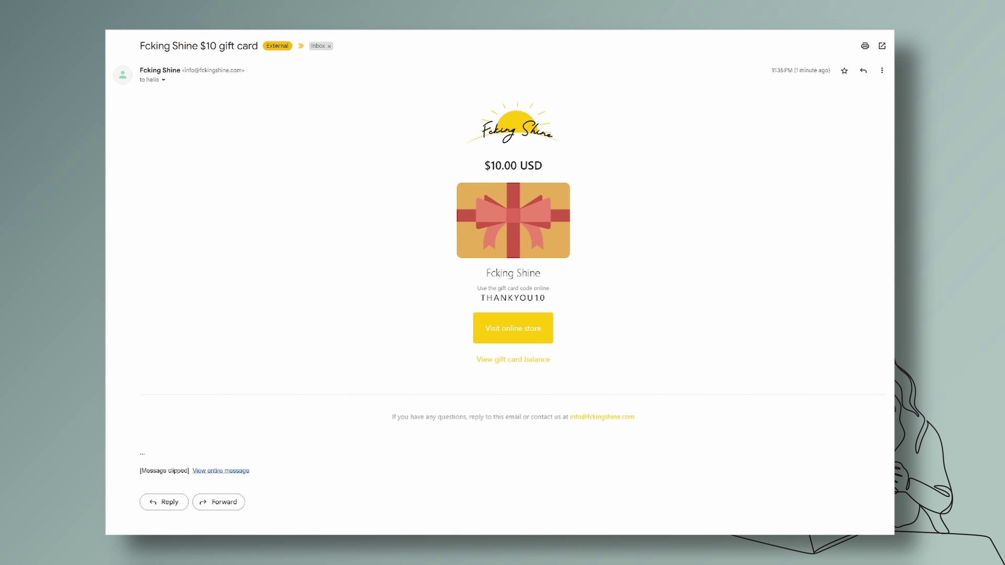
- Open the gift card email in Gmail and view the card's $10.00 USD balance page
{"action": "left_click", "coordinate": [518, 334]}
{"action": "left_click", "coordinate": [525, 361]}
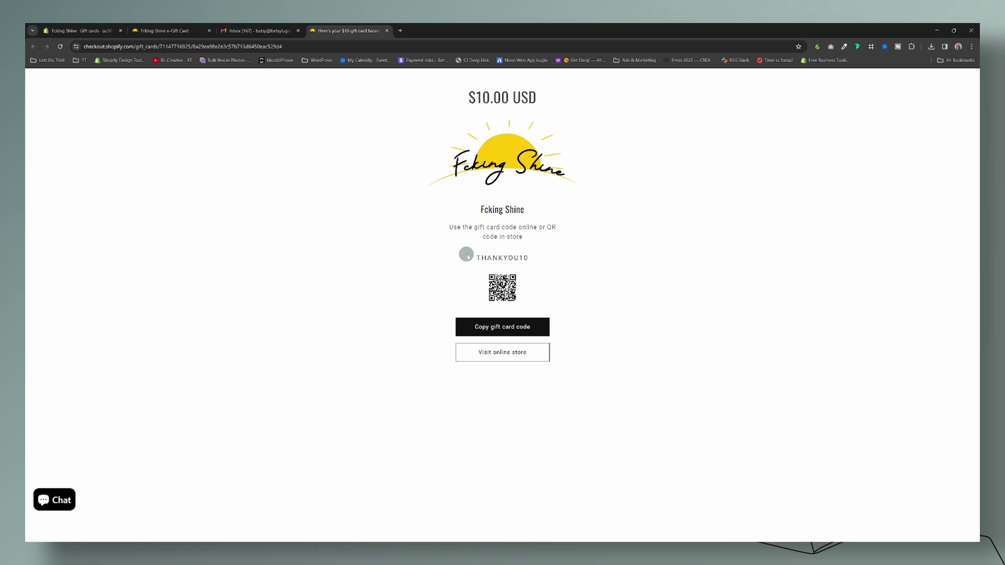
- Copy the gift card code and open the Dream Unapologetically Unisex T-Shirt in the online store
{"action": "left_click_drag", "start_coordinate": [529, 260], "coordinate": [481, 256]}
{"action": "key", "text": "ctrl+c"}
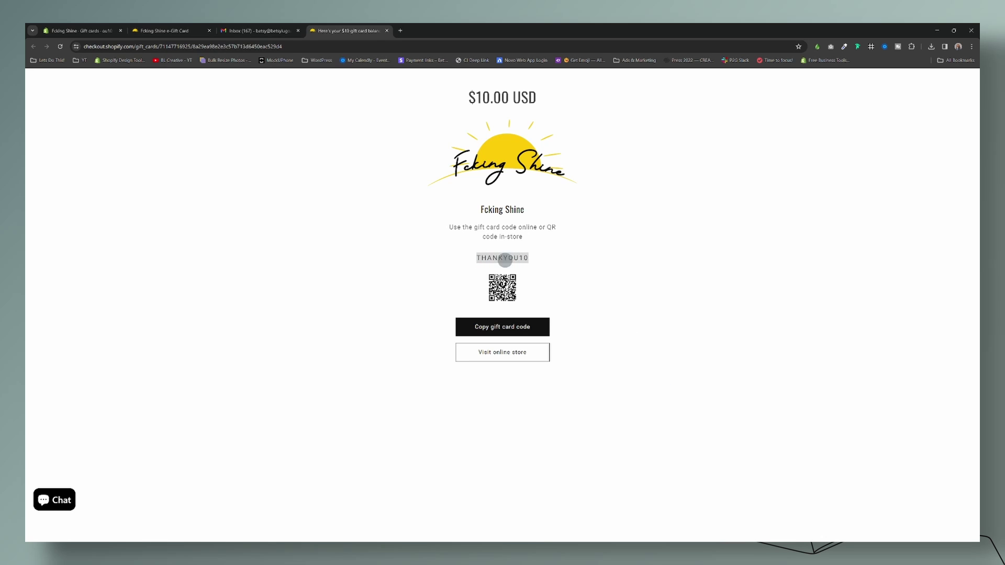
{"action": "left_click", "coordinate": [500, 352]}
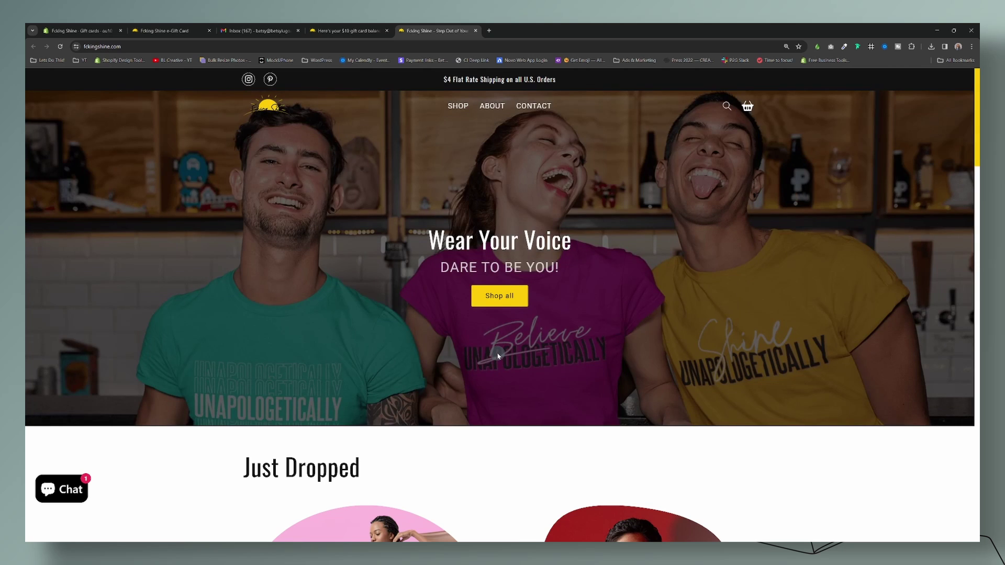
{"action": "scroll", "coordinate": [497, 353], "scroll_direction": "down", "scroll_amount": 7}
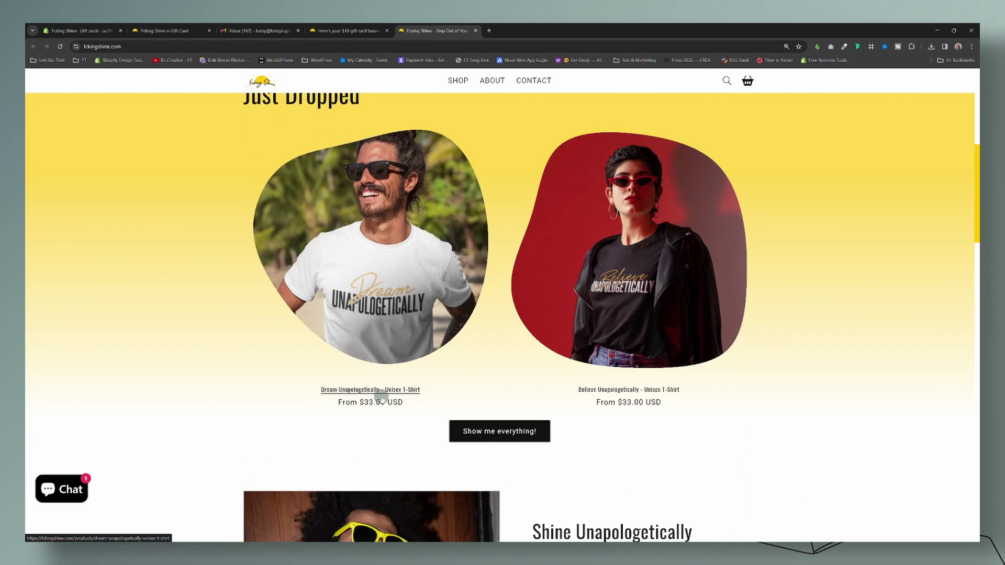
{"action": "left_click", "coordinate": [377, 393]}
- Add the Berry / XS T-shirt to the cart and apply the gift card, bringing the total to $23.00
{"action": "left_click", "coordinate": [670, 415]}
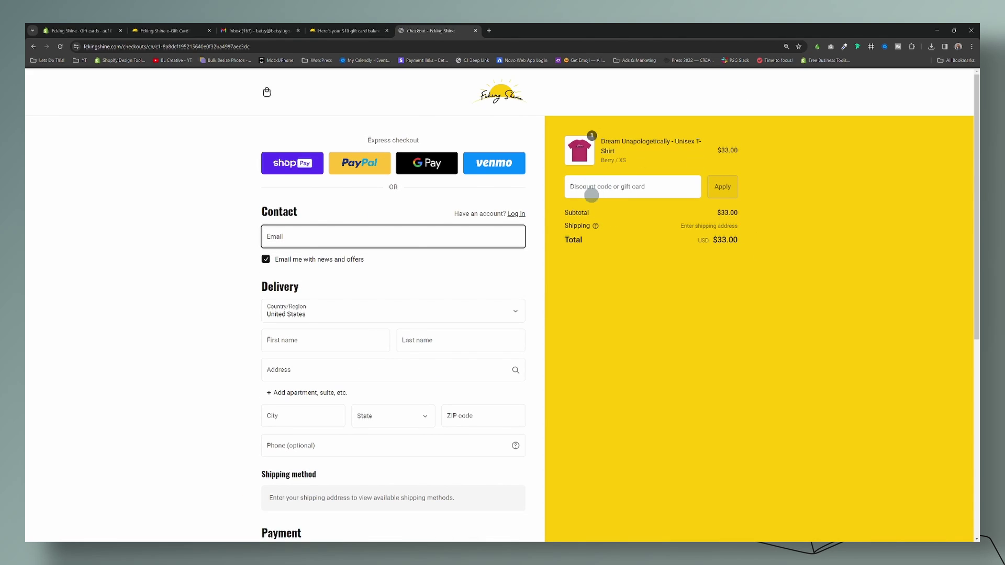
{"action": "left_click", "coordinate": [644, 187]}
{"action": "key", "text": "ctrl+v"}
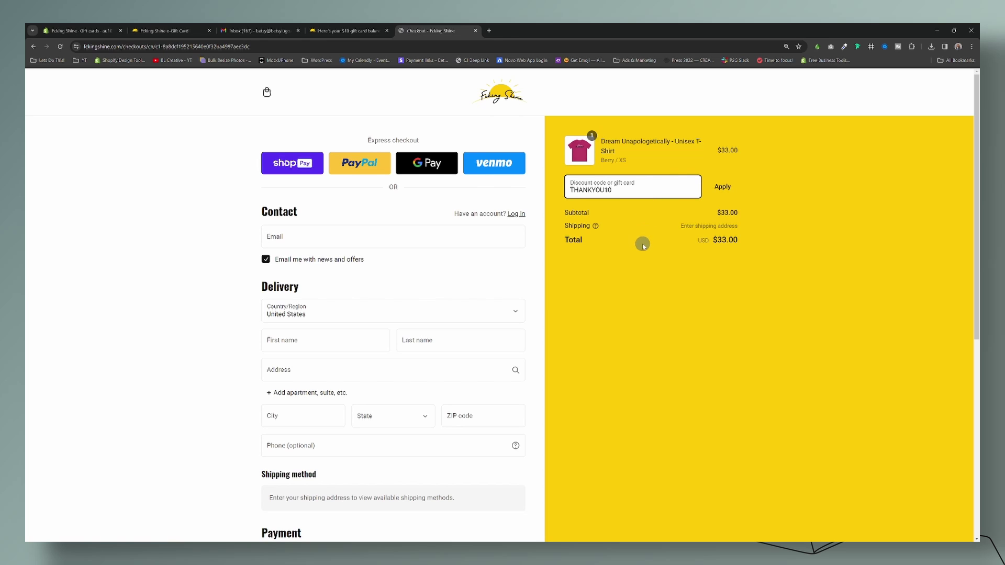
{"action": "left_click", "coordinate": [729, 192]}
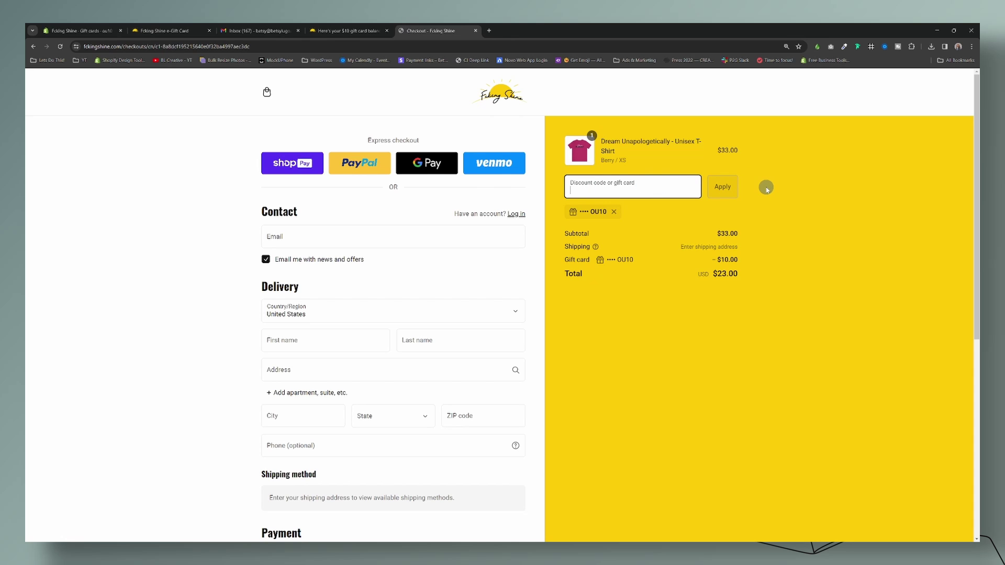
- Check gift card ou10 in the admin Gift cards list, still active at $10.00 / $10.00
{"action": "left_click", "coordinate": [93, 32]}
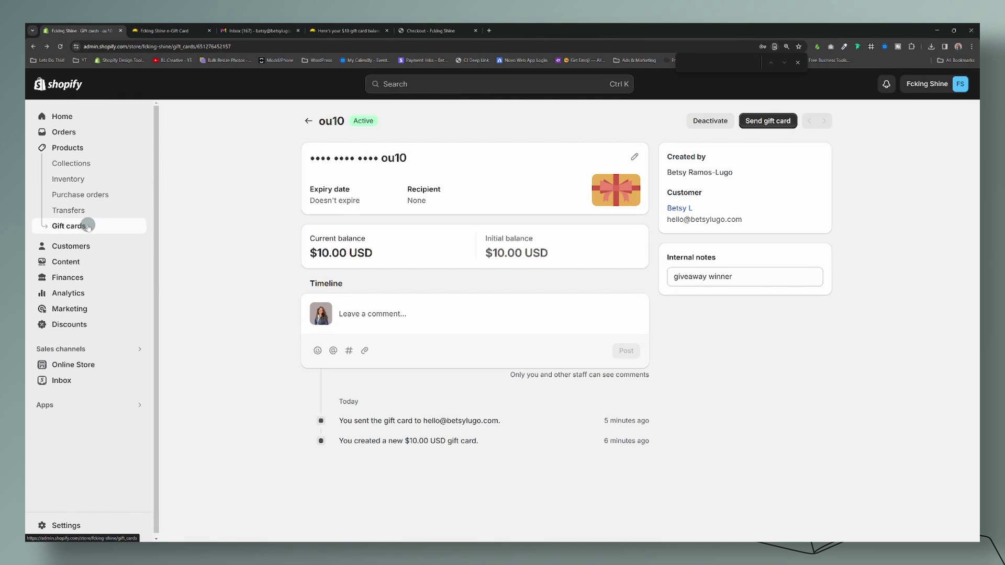
{"action": "left_click", "coordinate": [88, 226]}
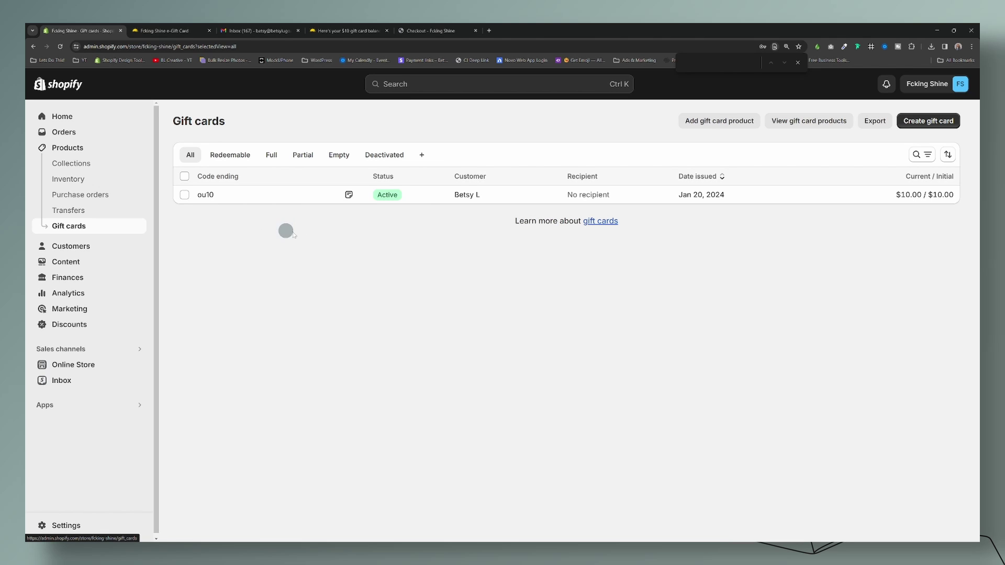
{"action": "left_click", "coordinate": [258, 197]}
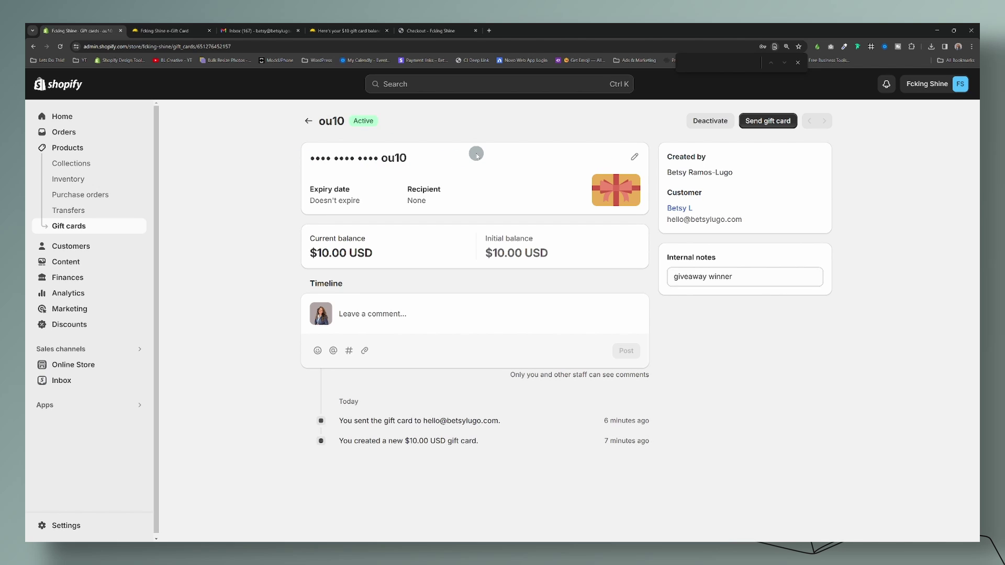
{"action": "left_click", "coordinate": [308, 121]}
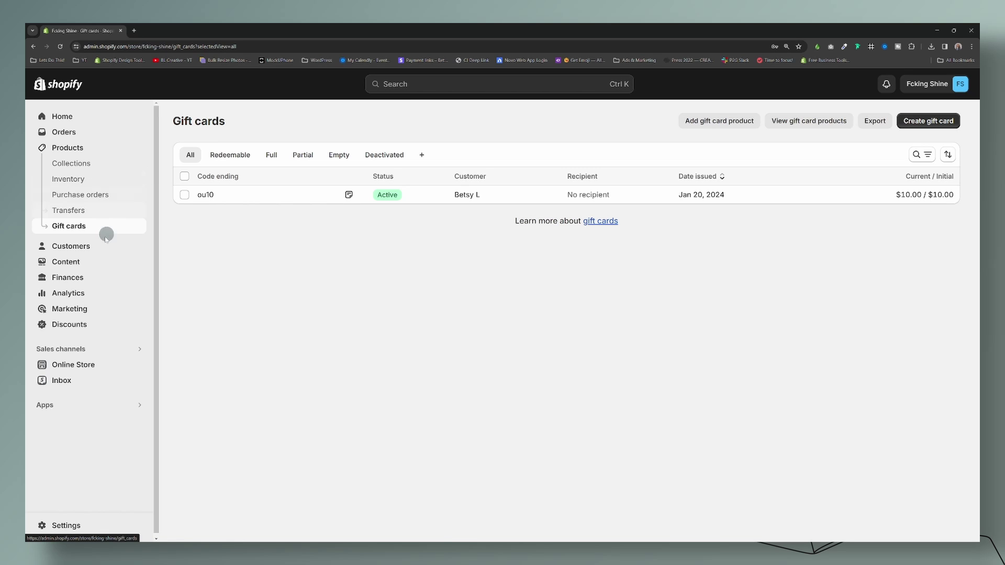
- Upload FS_giftcard.png to Content > Files, copy its file link, and go to Settings
{"action": "left_click", "coordinate": [66, 261]}
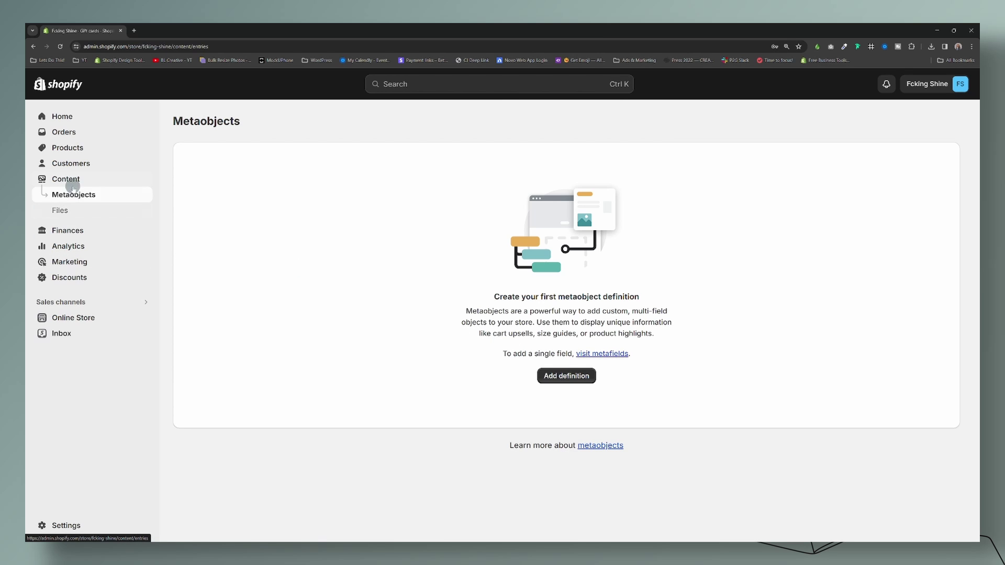
{"action": "left_click", "coordinate": [73, 215]}
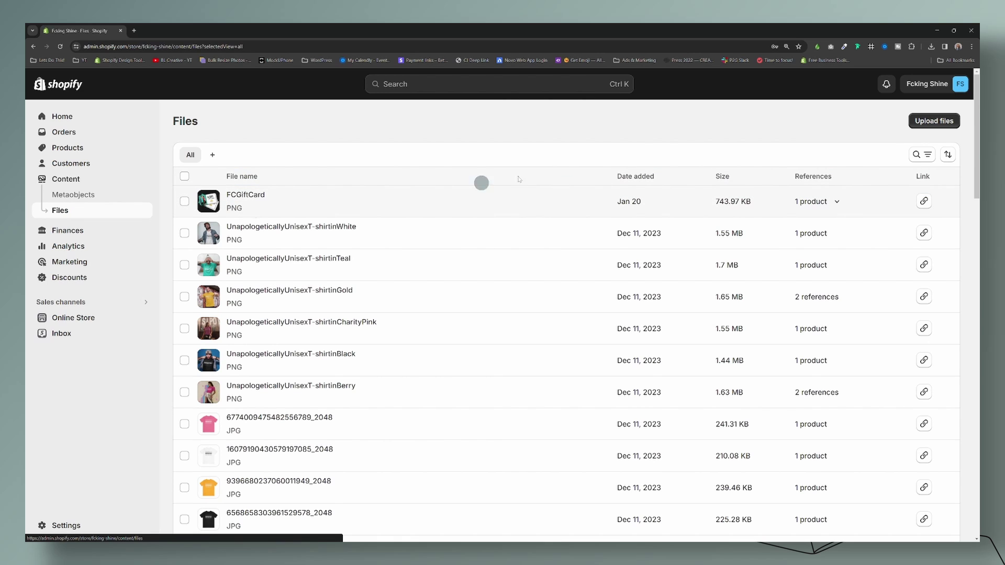
{"action": "left_click", "coordinate": [918, 128]}
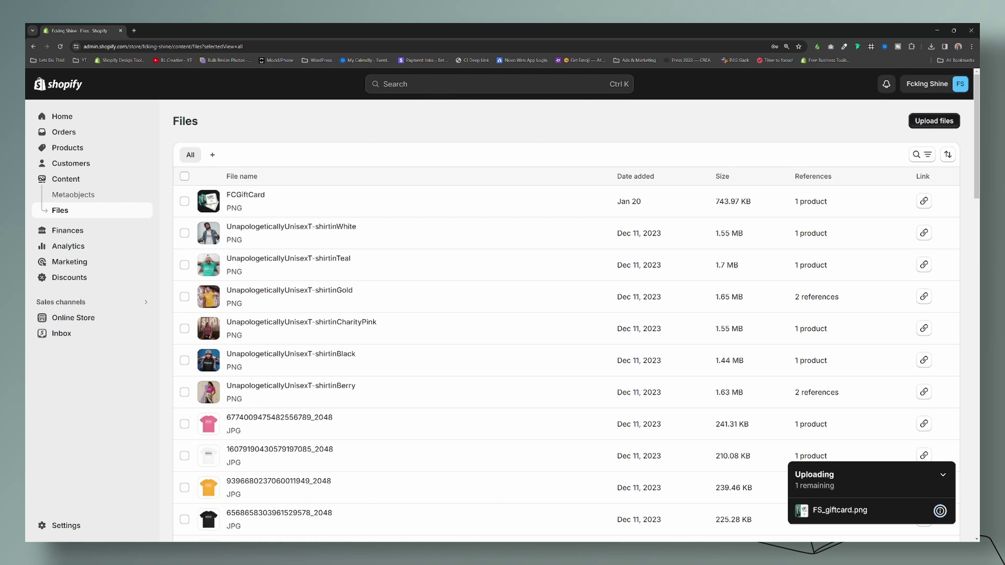
{"action": "left_click", "coordinate": [596, 201]}
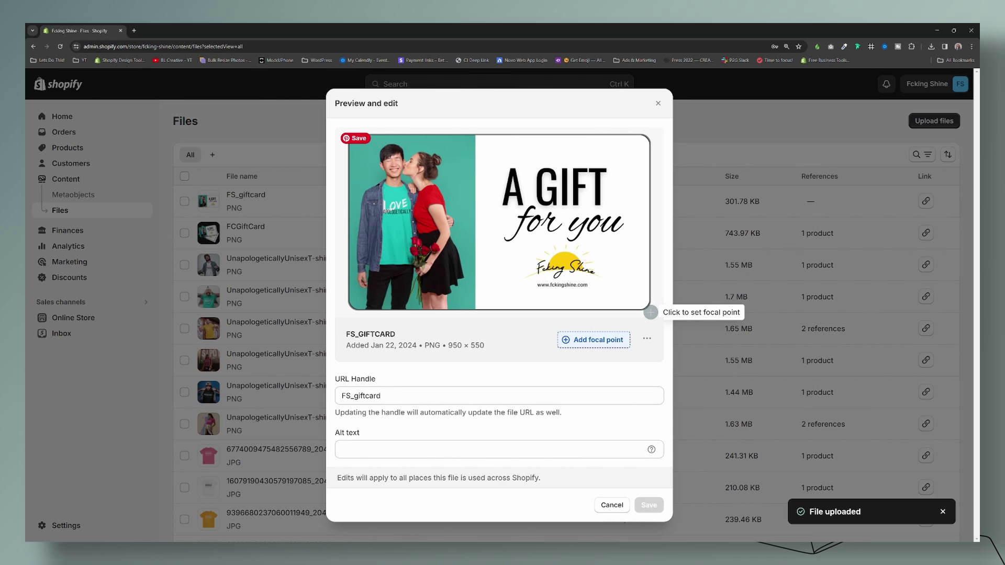
{"action": "left_click", "coordinate": [612, 505]}
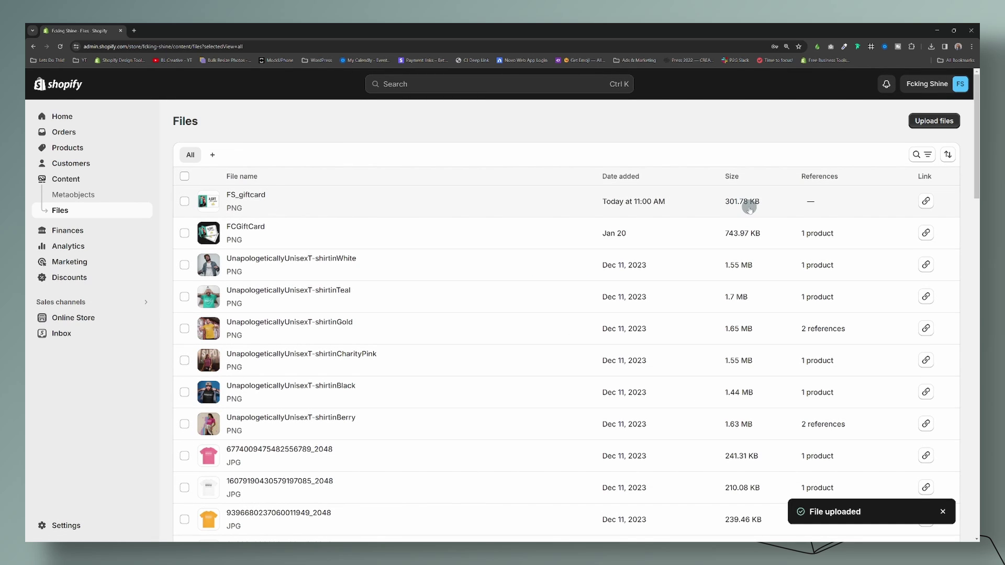
{"action": "left_click", "coordinate": [925, 202]}
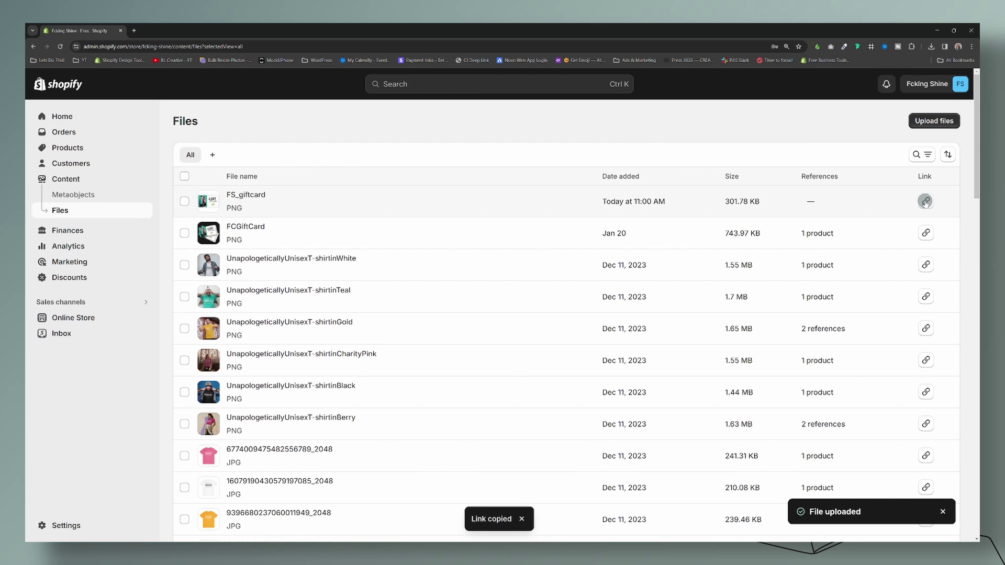
{"action": "left_click", "coordinate": [66, 526]}
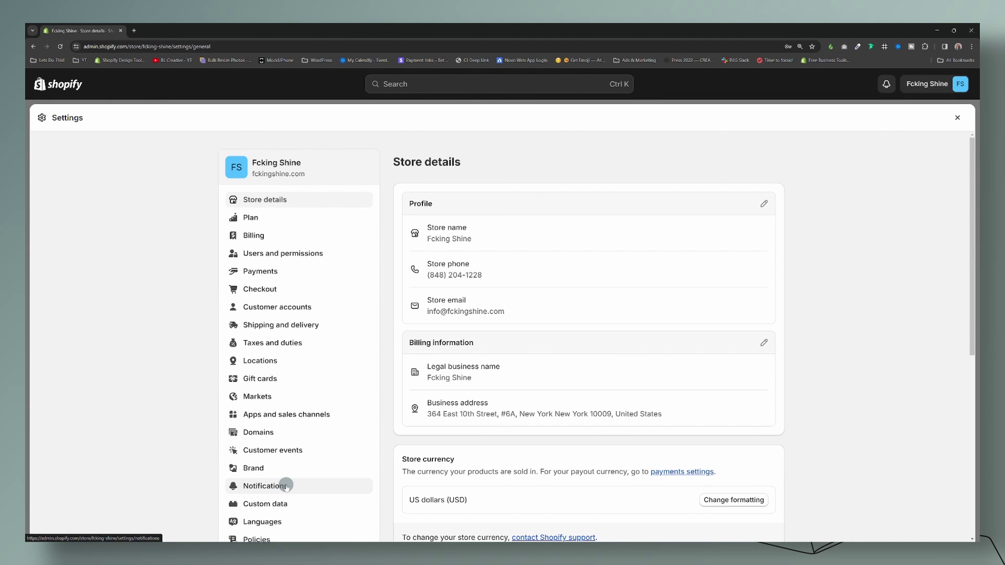
- Review the gift card settings: never expire, default send off, Apple Wallet passes inactive
{"action": "left_click", "coordinate": [309, 378]}
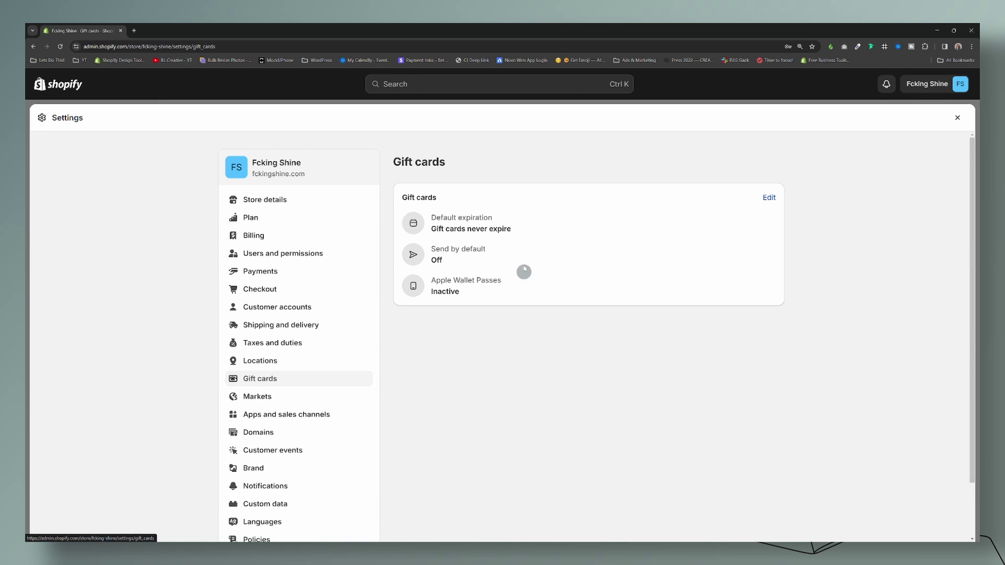
{"action": "left_click", "coordinate": [770, 198]}
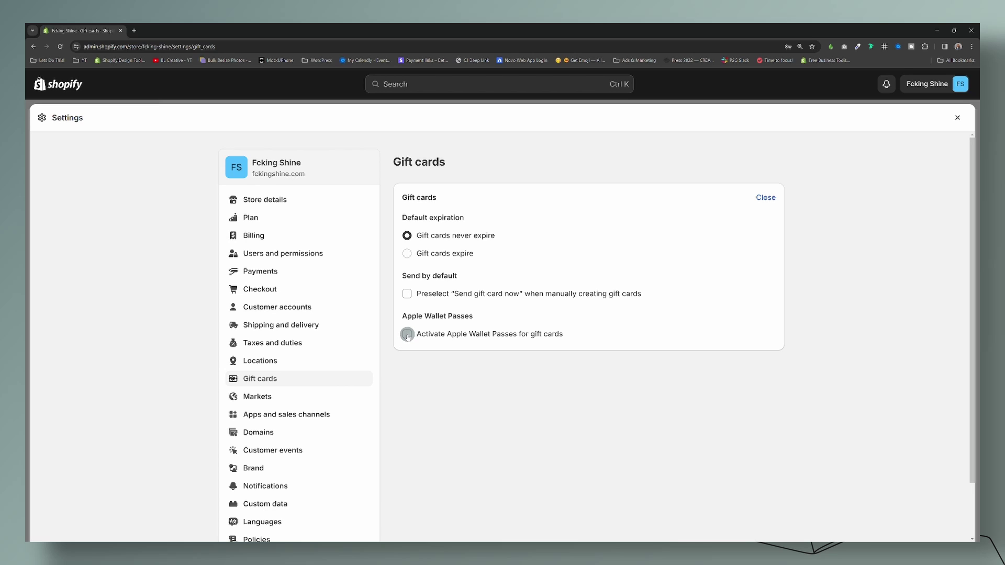
{"action": "left_click", "coordinate": [764, 198]}
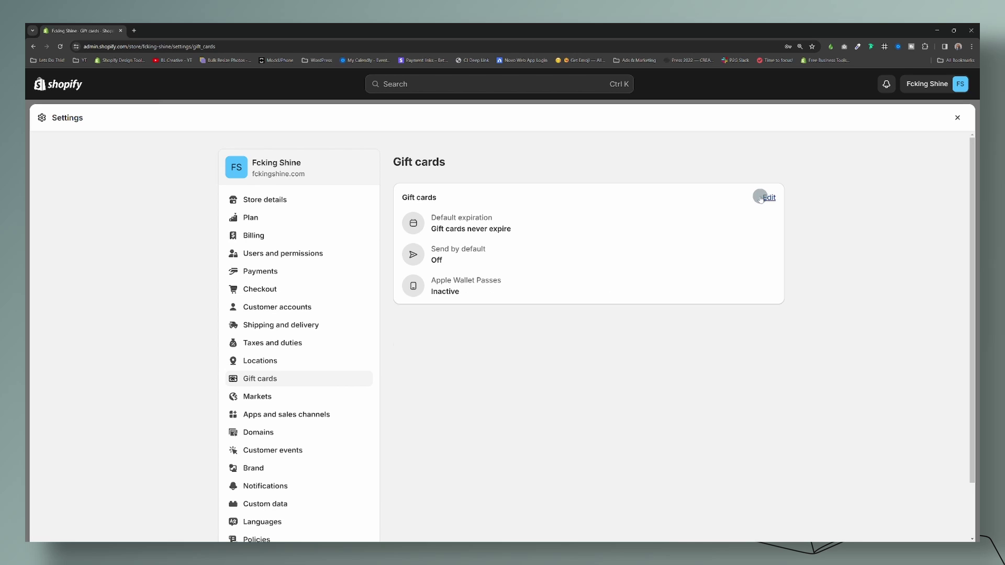
- Go to Customer notifications and bring the New gift card and Gift card receipt templates into view
{"action": "left_click", "coordinate": [282, 487]}
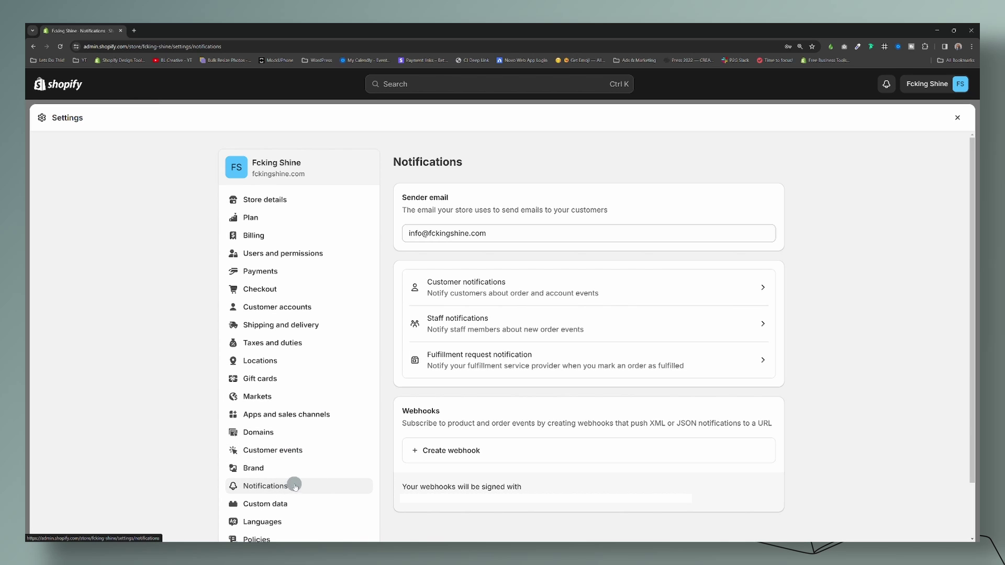
{"action": "left_click", "coordinate": [511, 289]}
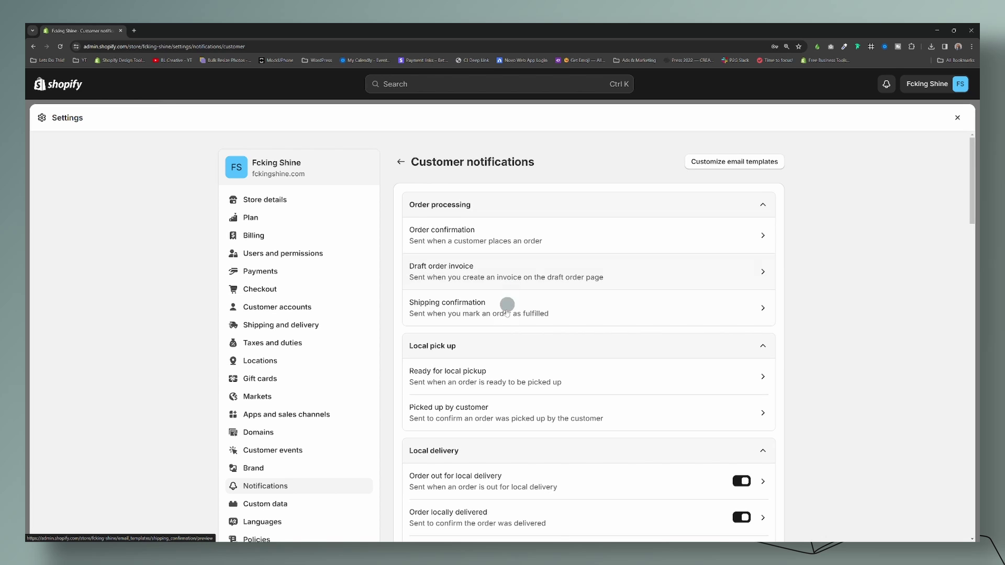
{"action": "scroll", "coordinate": [504, 330], "scroll_direction": "down", "scroll_amount": 3}
{"action": "scroll", "coordinate": [503, 331], "scroll_direction": "down", "scroll_amount": 2}
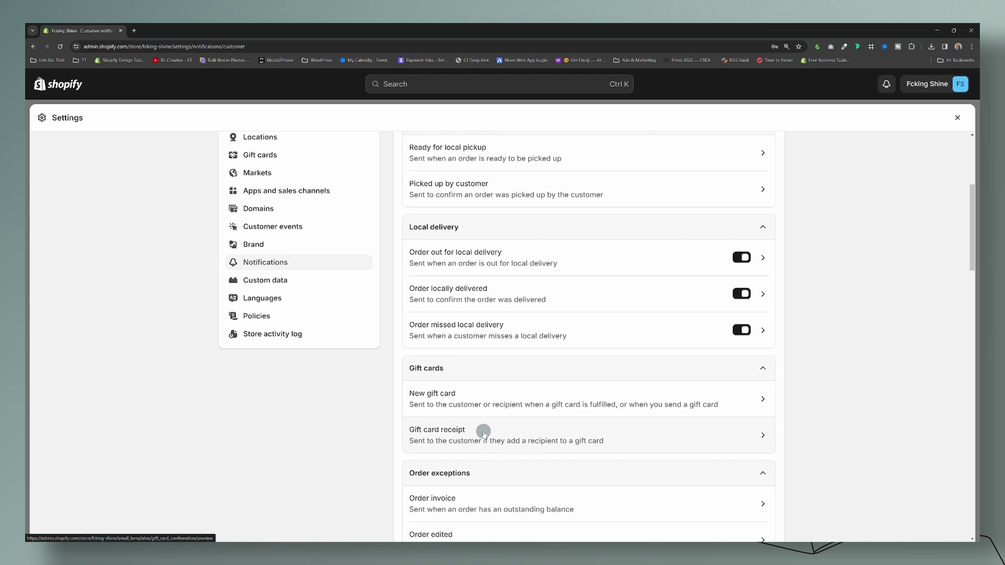
- Preview the New gift card email showing a $100.00 USD card with the default gift image
{"action": "left_click", "coordinate": [502, 402]}
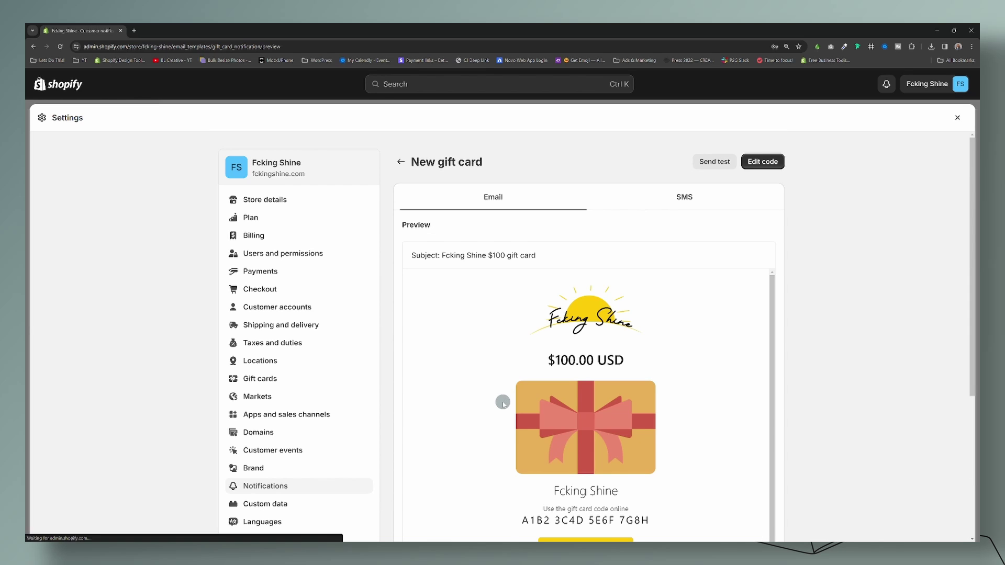
{"action": "scroll", "coordinate": [829, 359], "scroll_direction": "down", "scroll_amount": 2}
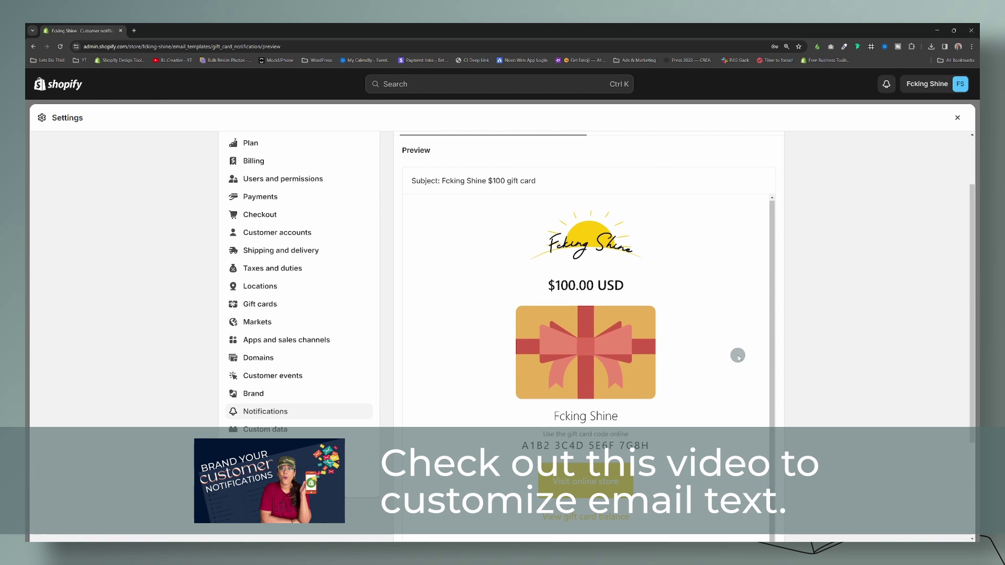
{"action": "scroll", "coordinate": [737, 355], "scroll_direction": "down", "scroll_amount": 2}
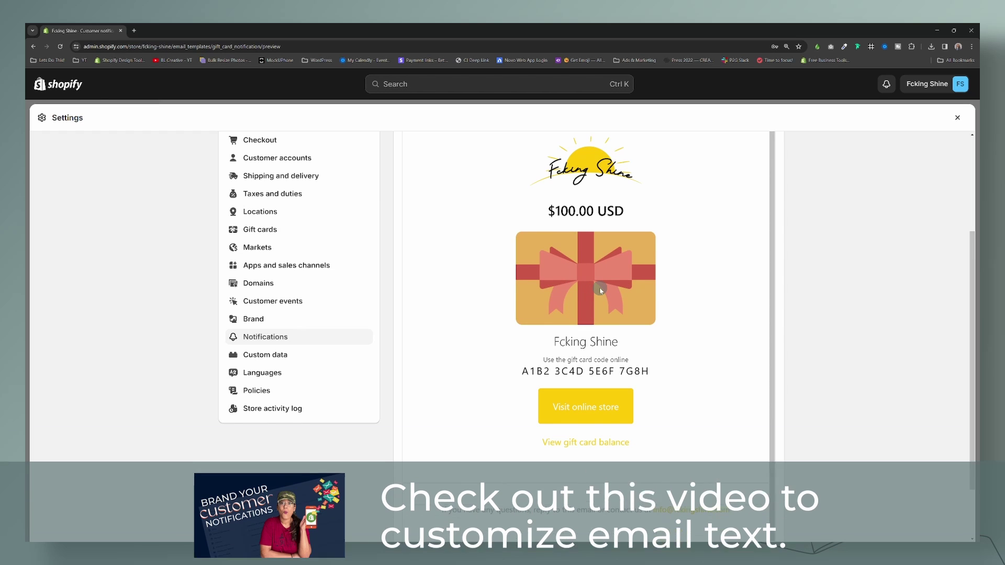
{"action": "scroll", "coordinate": [629, 308], "scroll_direction": "up", "scroll_amount": 1}
{"action": "scroll", "coordinate": [629, 308], "scroll_direction": "up", "scroll_amount": 1}
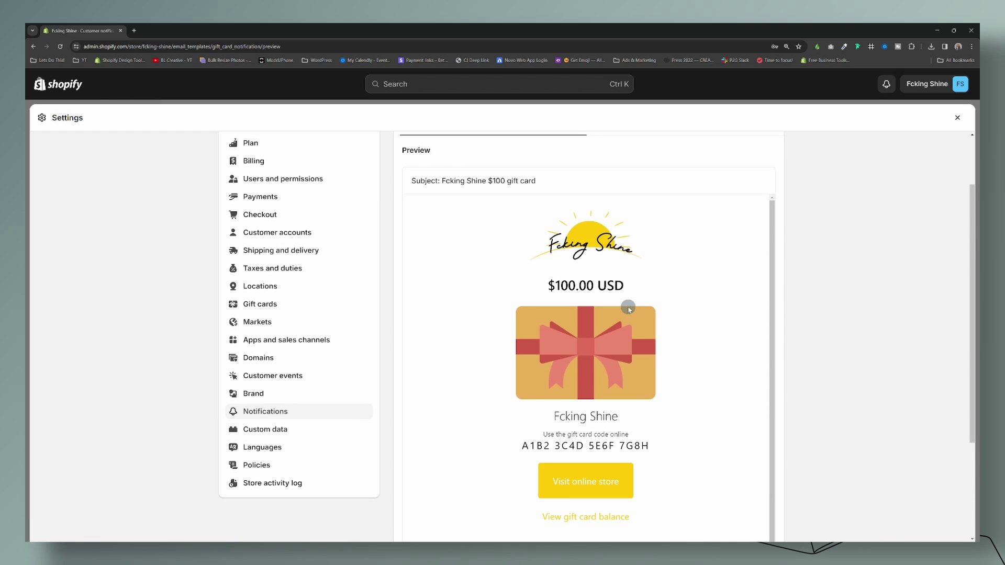
{"action": "scroll", "coordinate": [680, 319], "scroll_direction": "up", "scroll_amount": 2}
- Open the New gift card template's HTML and locate the gift-card/card.jpg img tag near line 194
{"action": "left_click", "coordinate": [765, 163]}
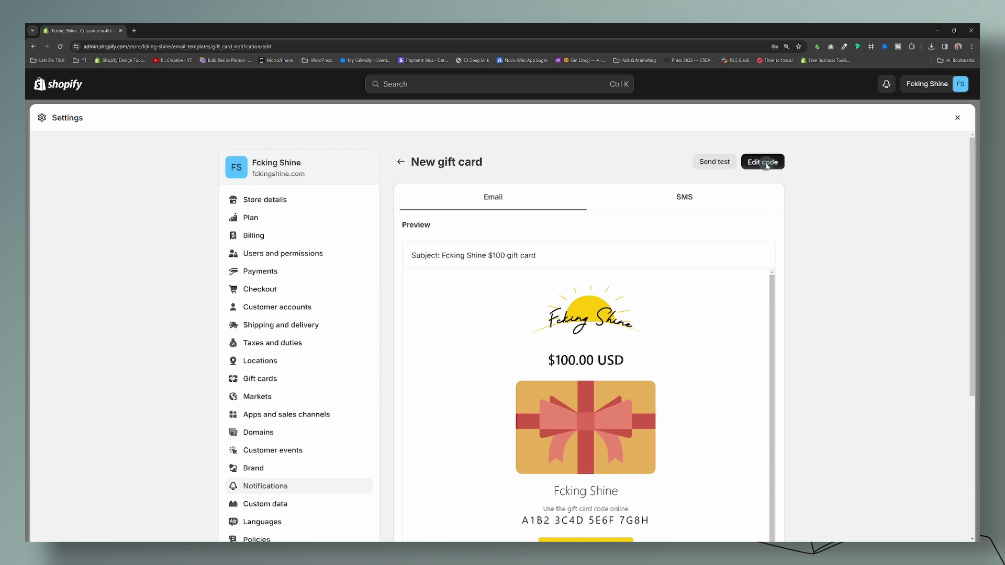
{"action": "scroll", "coordinate": [791, 324], "scroll_direction": "down", "scroll_amount": 2}
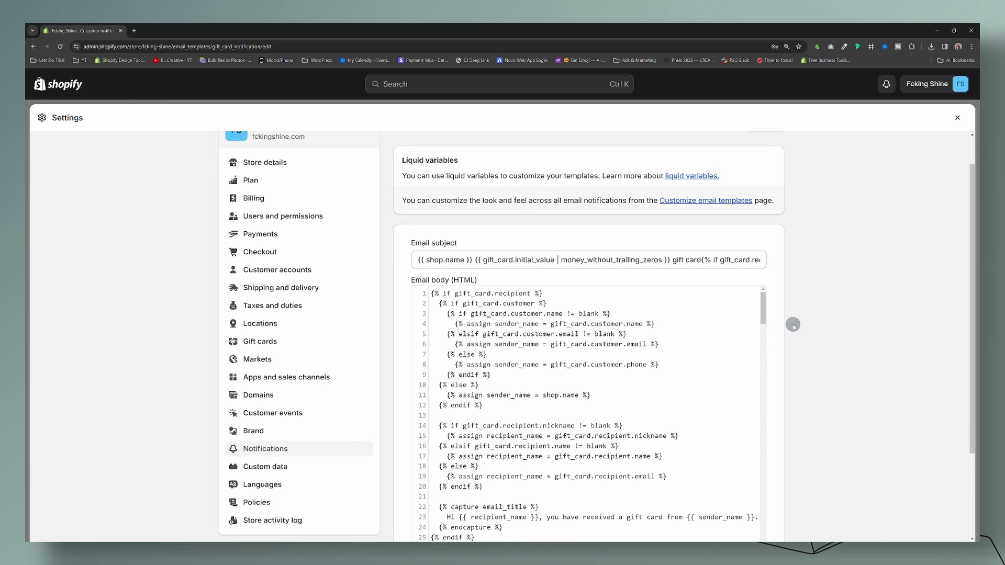
{"action": "left_click_drag", "start_coordinate": [763, 271], "coordinate": [763, 337]}
{"action": "scroll", "coordinate": [674, 366], "scroll_direction": "down", "scroll_amount": 3}
{"action": "scroll", "coordinate": [674, 366], "scroll_direction": "down", "scroll_amount": 4}
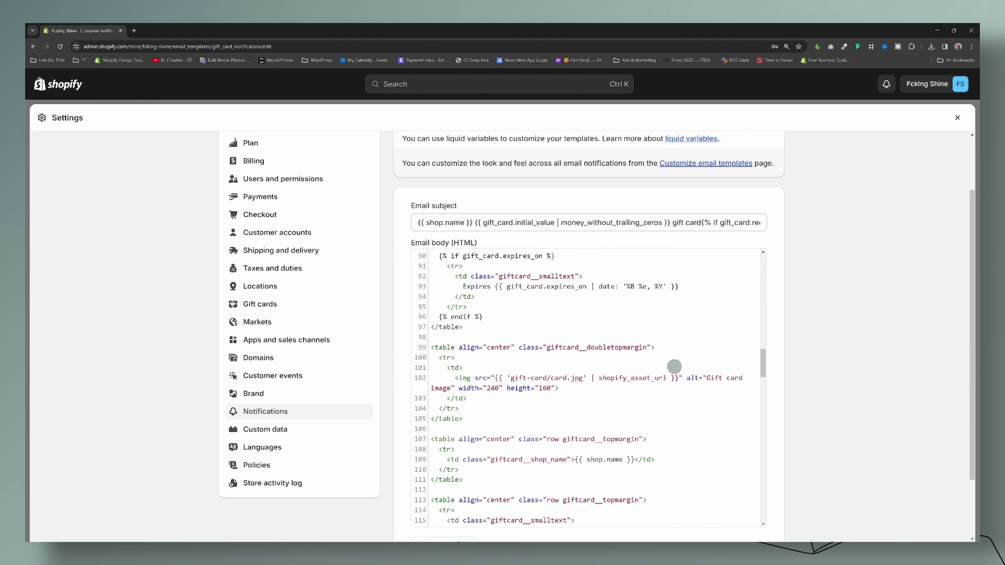
{"action": "scroll", "coordinate": [674, 366], "scroll_direction": "down", "scroll_amount": 1}
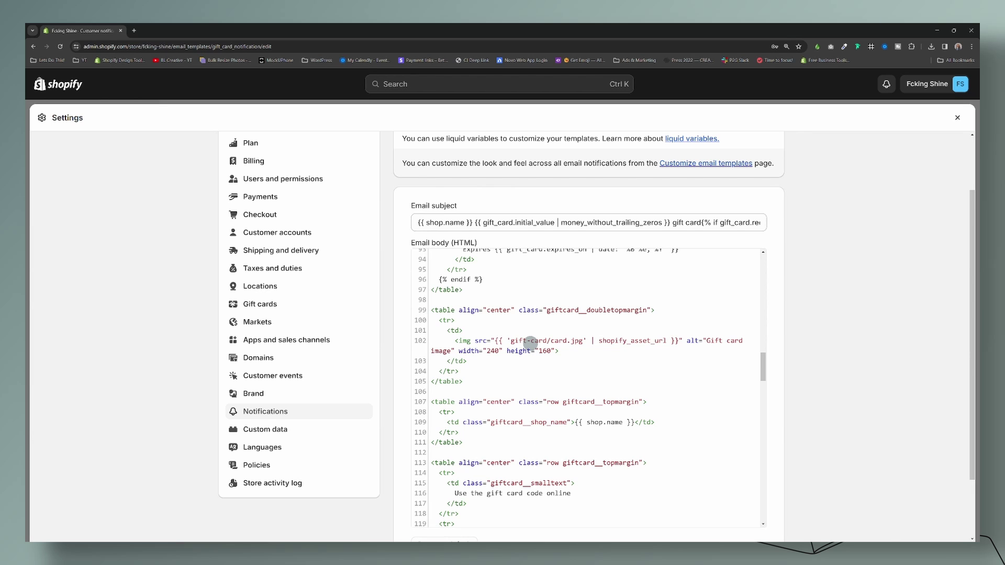
{"action": "scroll", "coordinate": [531, 342], "scroll_direction": "down", "scroll_amount": 9}
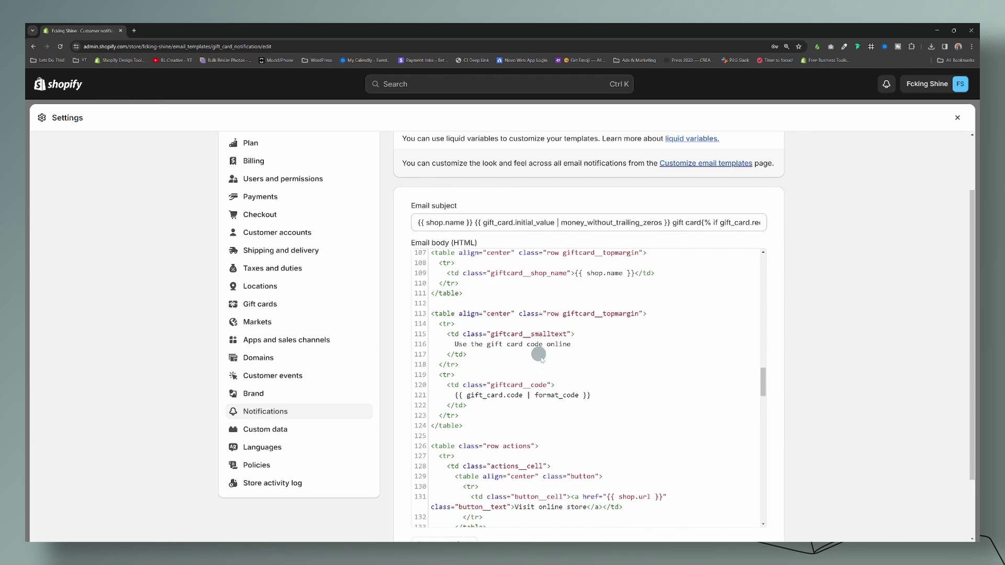
{"action": "scroll", "coordinate": [552, 372], "scroll_direction": "down", "scroll_amount": 9}
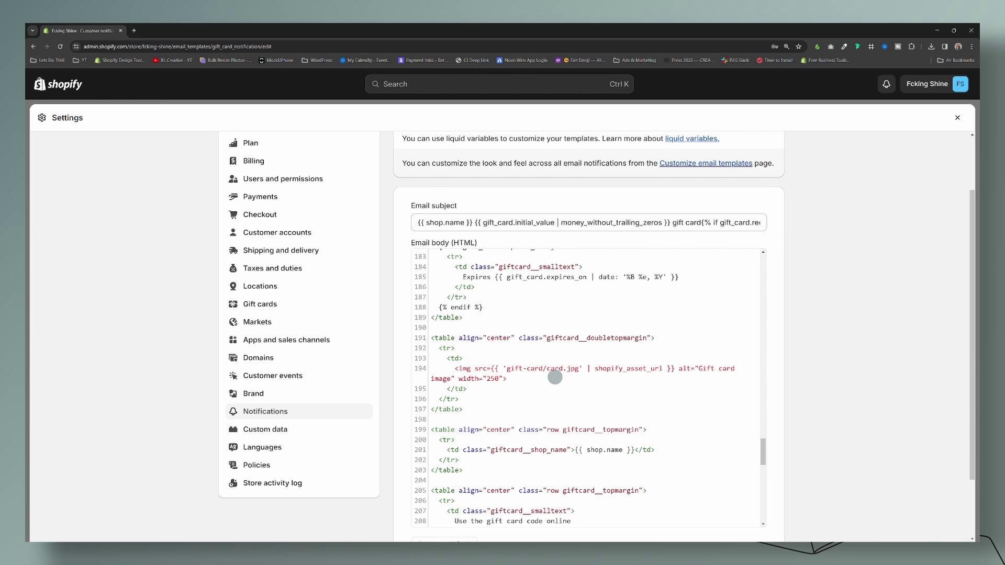
- Replace the shopify_asset_url image source with the quoted hosted FS_giftcard.png URL, save, and check the preview
{"action": "left_click", "coordinate": [677, 368]}
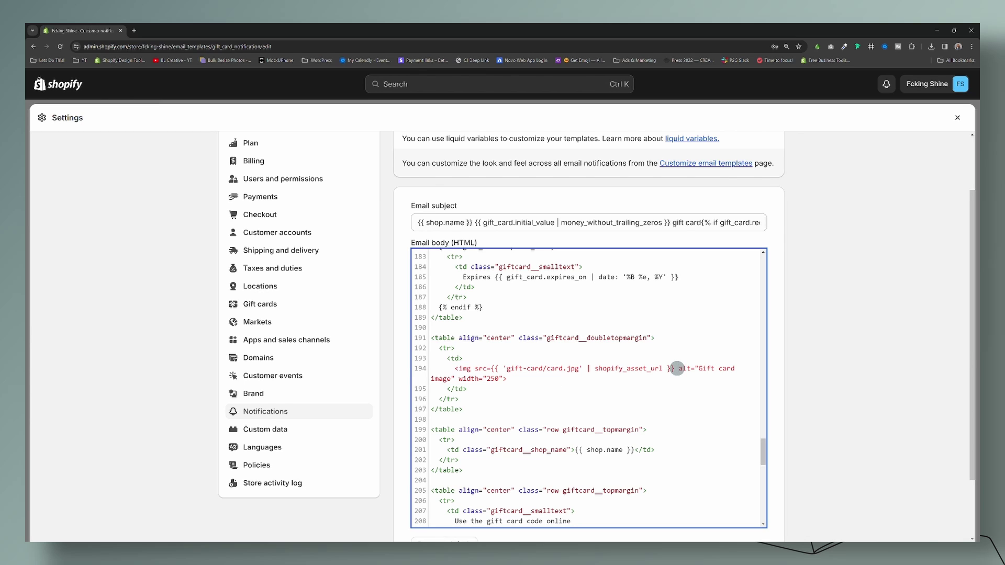
{"action": "left_click_drag", "start_coordinate": [677, 369], "coordinate": [491, 369]}
{"action": "key", "text": "ctrl+v"}
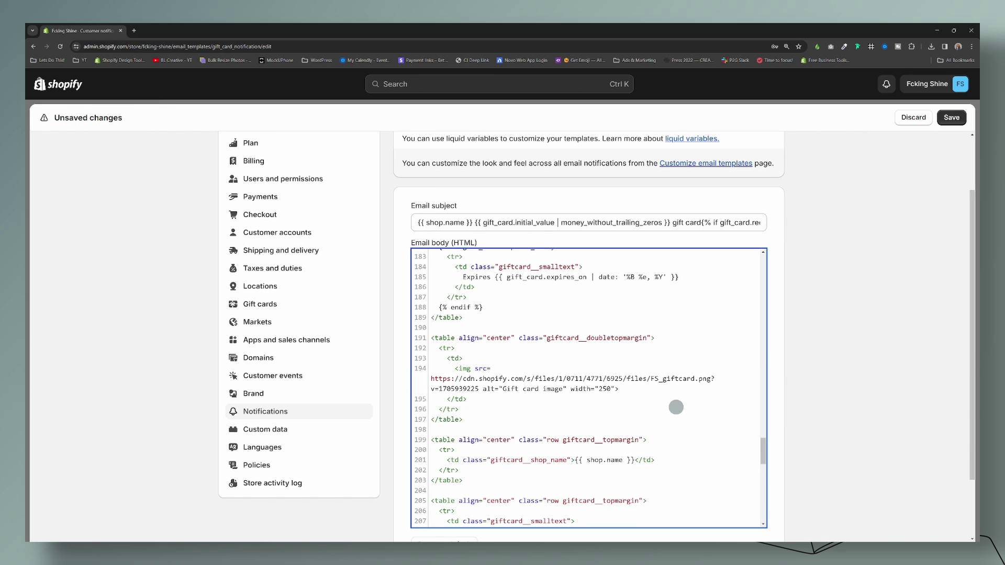
{"action": "type", "text": "\""}
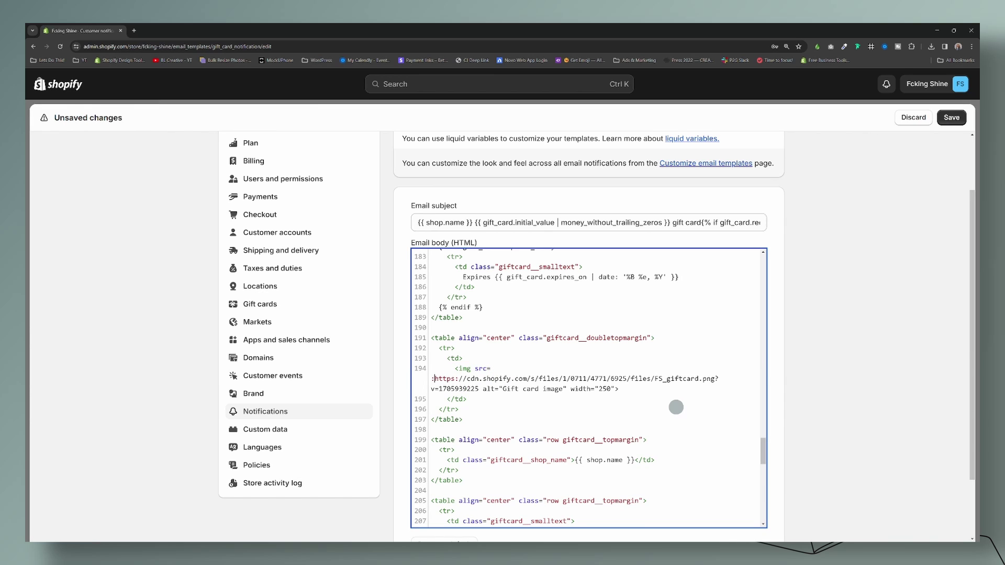
{"action": "key", "text": "BackSpace"}
{"action": "type", "text": "\""}
{"action": "left_click", "coordinate": [479, 390]}
{"action": "type", "text": "\""}
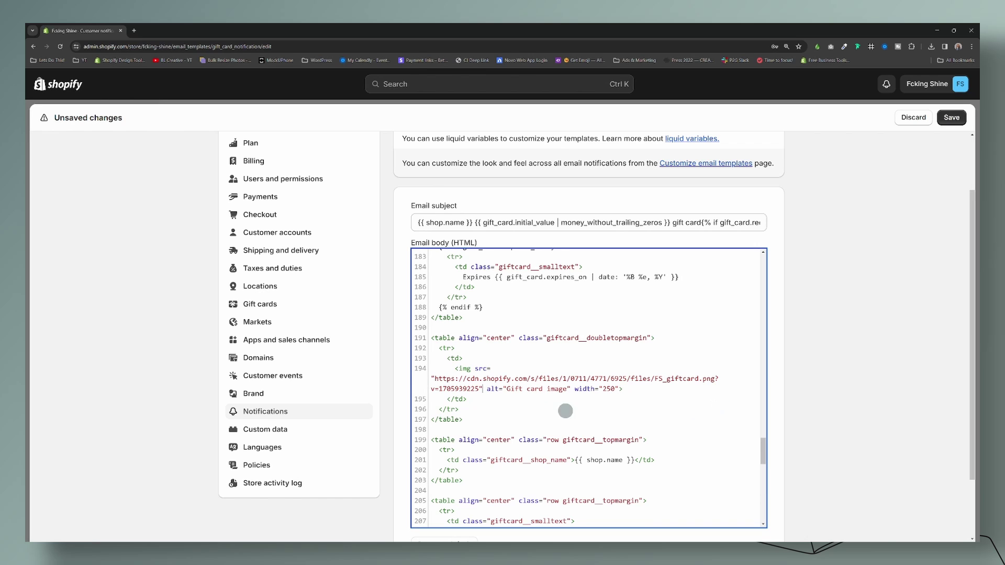
{"action": "left_click", "coordinate": [953, 118]}
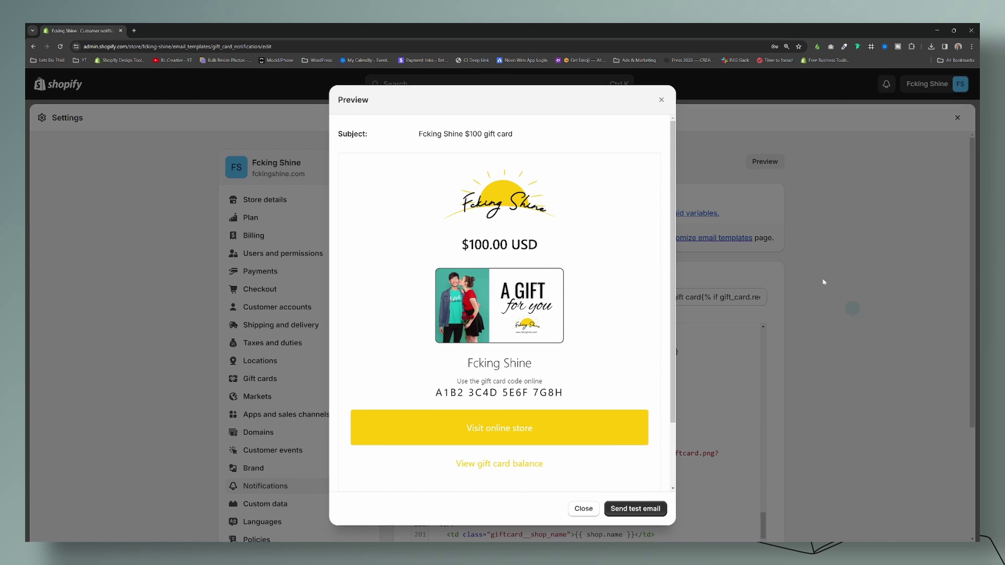
{"action": "left_click", "coordinate": [661, 100]}
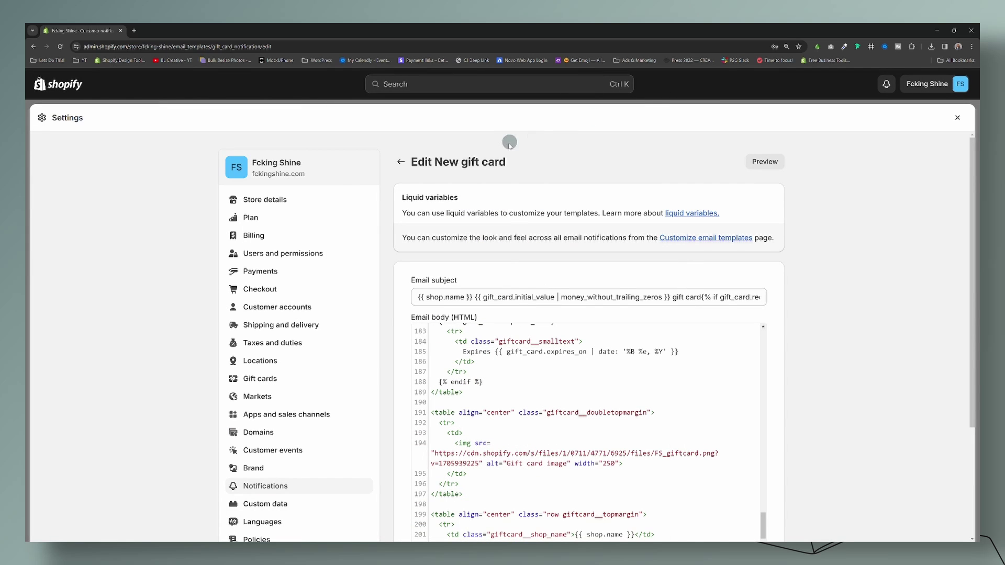
- Go from the New gift card preview to the Gift card receipt template's code, down to line 92
{"action": "left_click", "coordinate": [401, 162]}
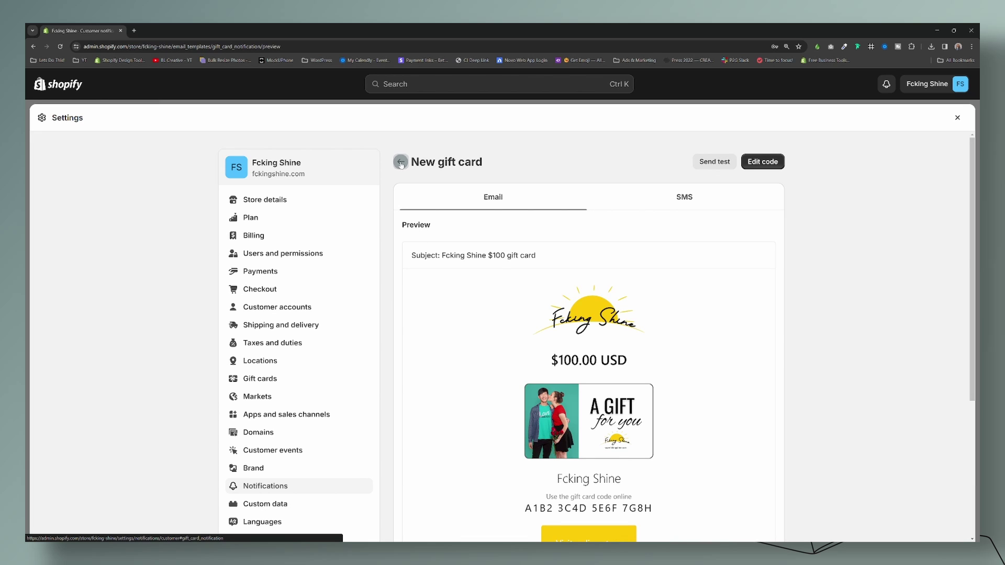
{"action": "left_click", "coordinate": [401, 161]}
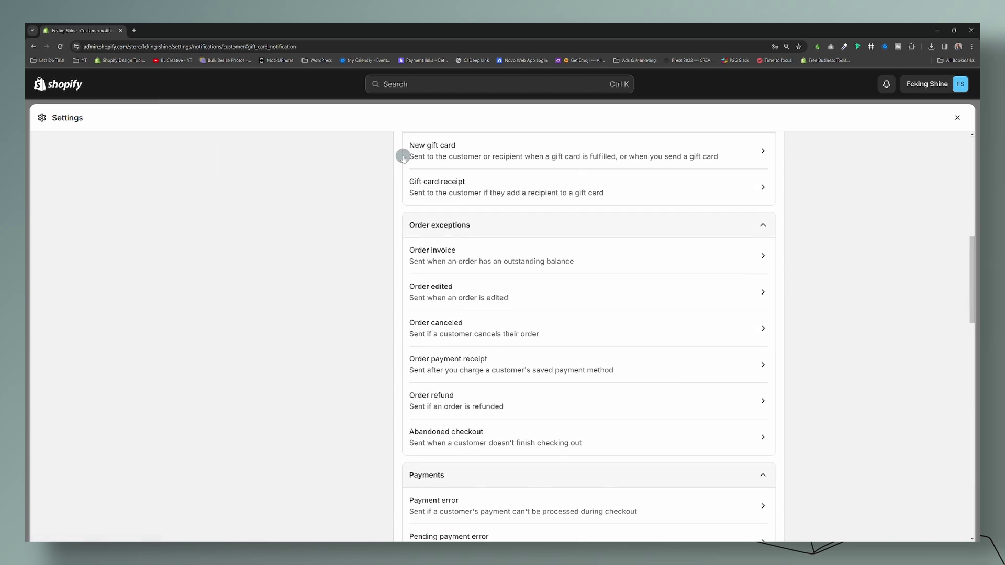
{"action": "left_click", "coordinate": [448, 190]}
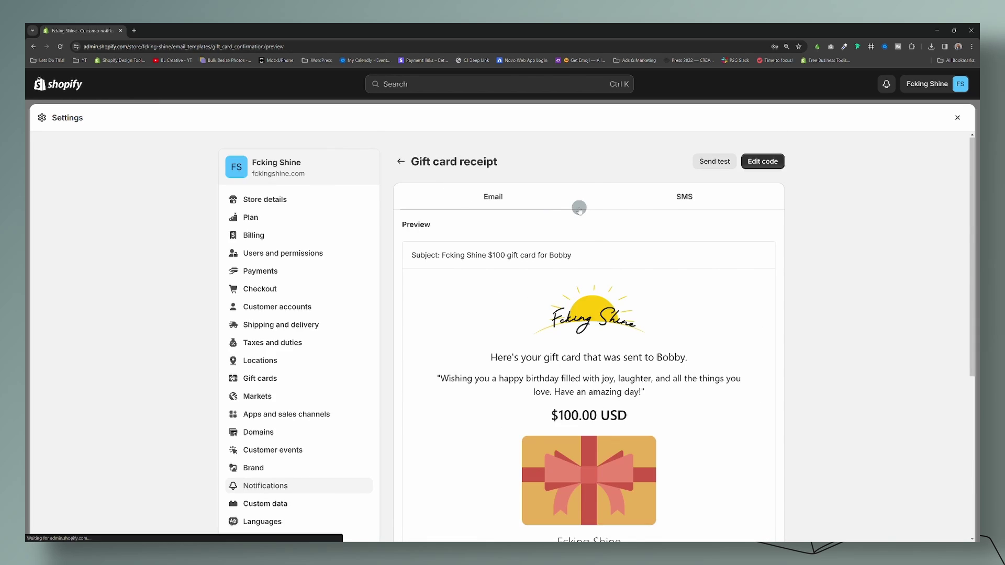
{"action": "left_click", "coordinate": [759, 165]}
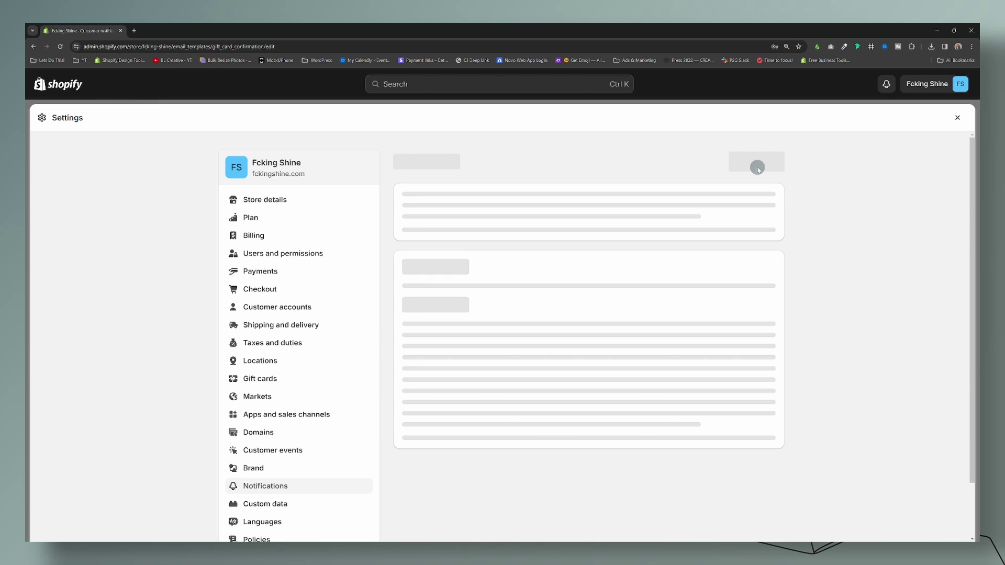
{"action": "scroll", "coordinate": [800, 294], "scroll_direction": "down", "scroll_amount": 2}
{"action": "scroll", "coordinate": [699, 299], "scroll_direction": "down", "scroll_amount": 10}
{"action": "scroll", "coordinate": [698, 300], "scroll_direction": "down", "scroll_amount": 3}
{"action": "scroll", "coordinate": [695, 311], "scroll_direction": "down", "scroll_amount": 5}
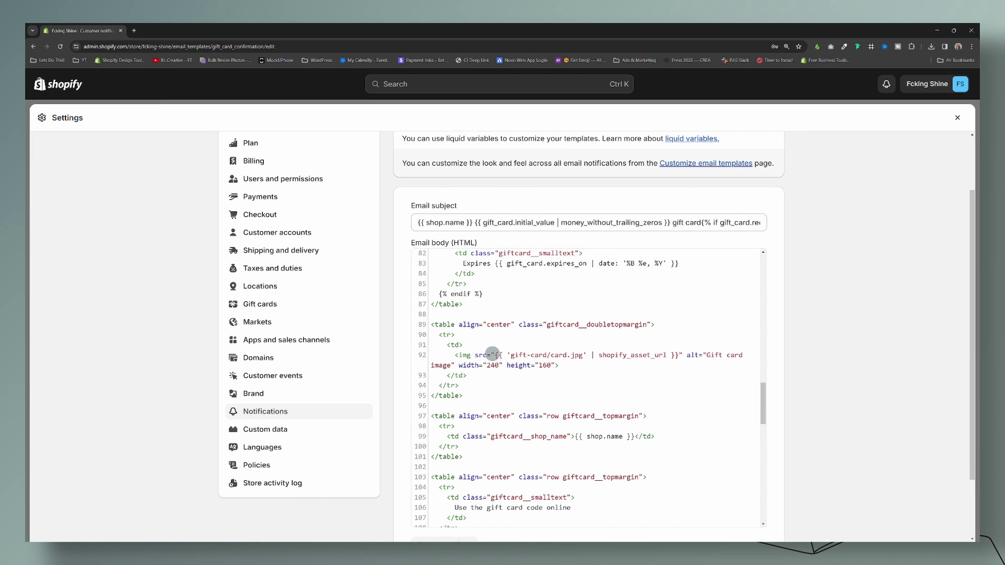
- Replace line 92's Liquid image source with the hosted FS_giftcard.png URL, save, and preview it
{"action": "left_click_drag", "start_coordinate": [495, 355], "coordinate": [678, 356]}
{"action": "key", "text": "ctrl+v"}
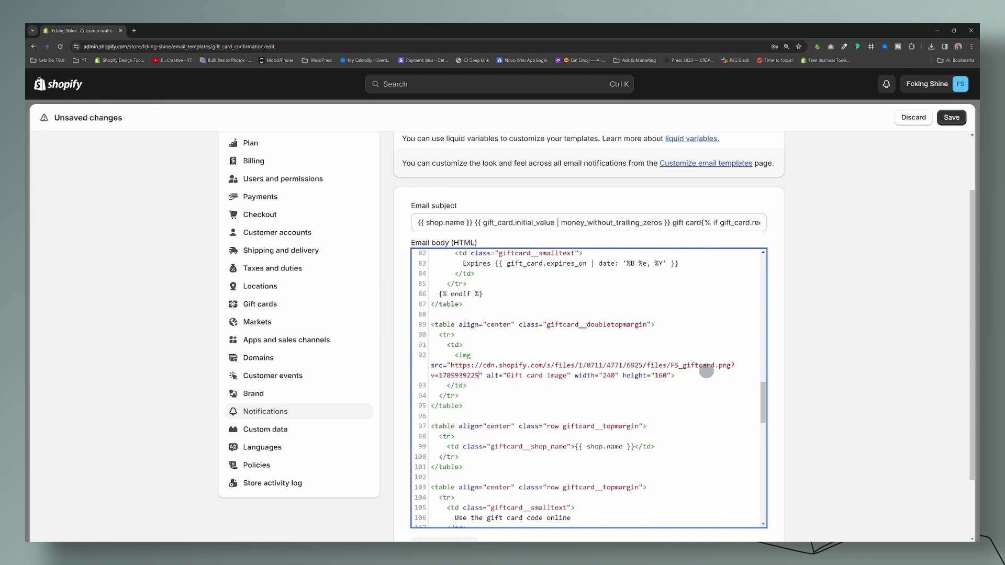
{"action": "left_click", "coordinate": [951, 117]}
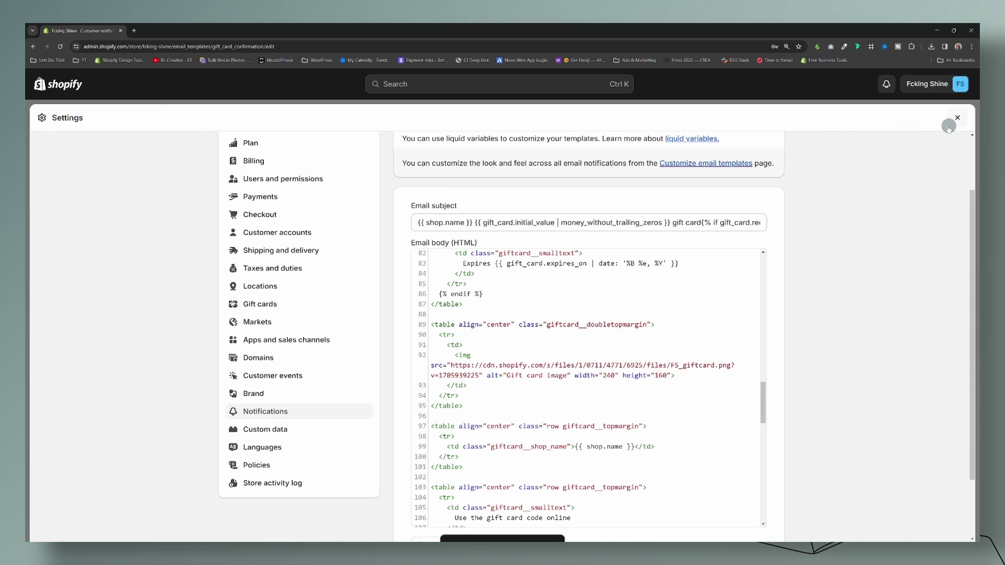
{"action": "scroll", "coordinate": [840, 317], "scroll_direction": "up", "scroll_amount": 2}
{"action": "left_click", "coordinate": [765, 161]}
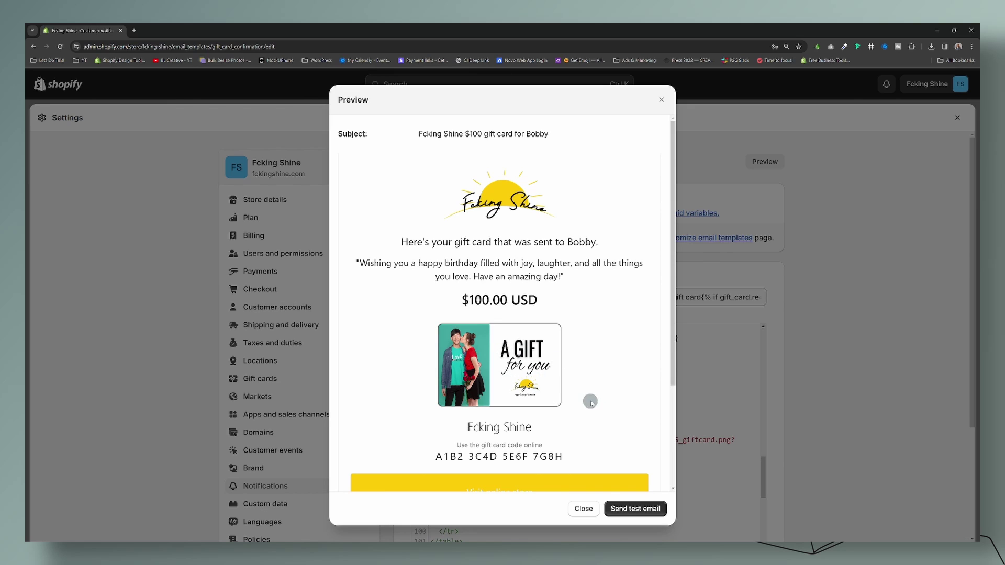
- Change the receipt image height from 160 to 150, save it, and reopen the preview
{"action": "left_click", "coordinate": [585, 508]}
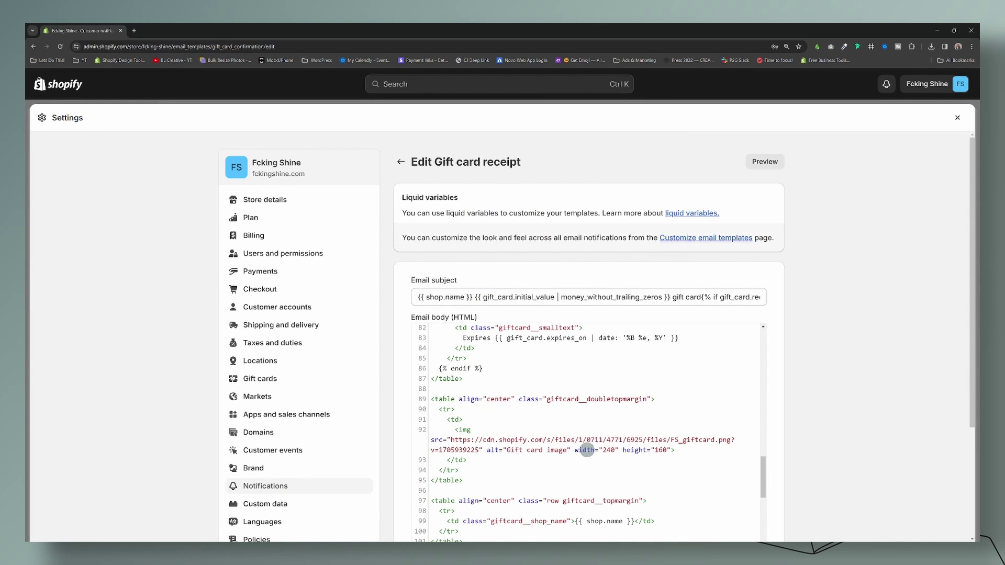
{"action": "double_click", "coordinate": [660, 450]}
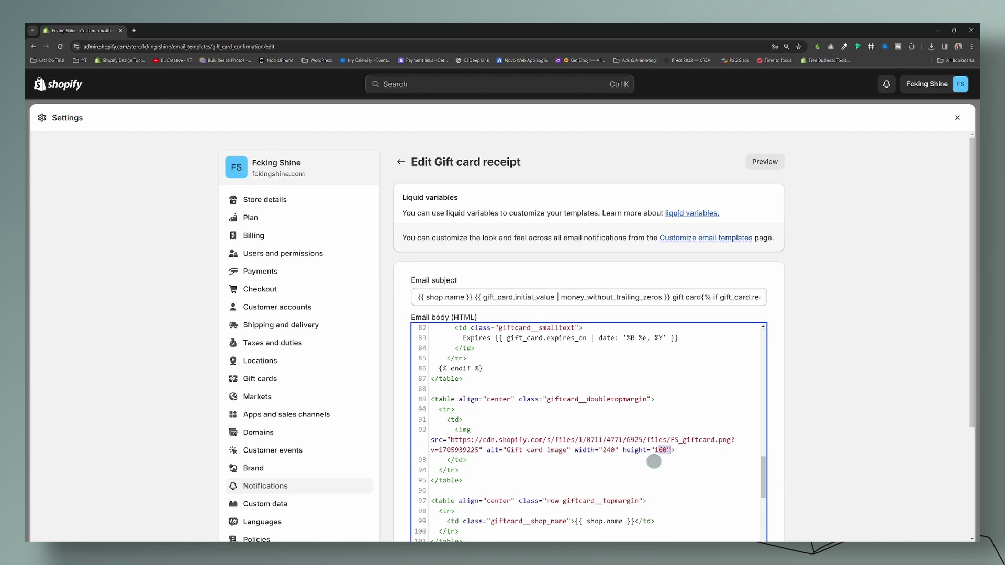
{"action": "type", "text": "150"}
{"action": "left_click", "coordinate": [956, 120]}
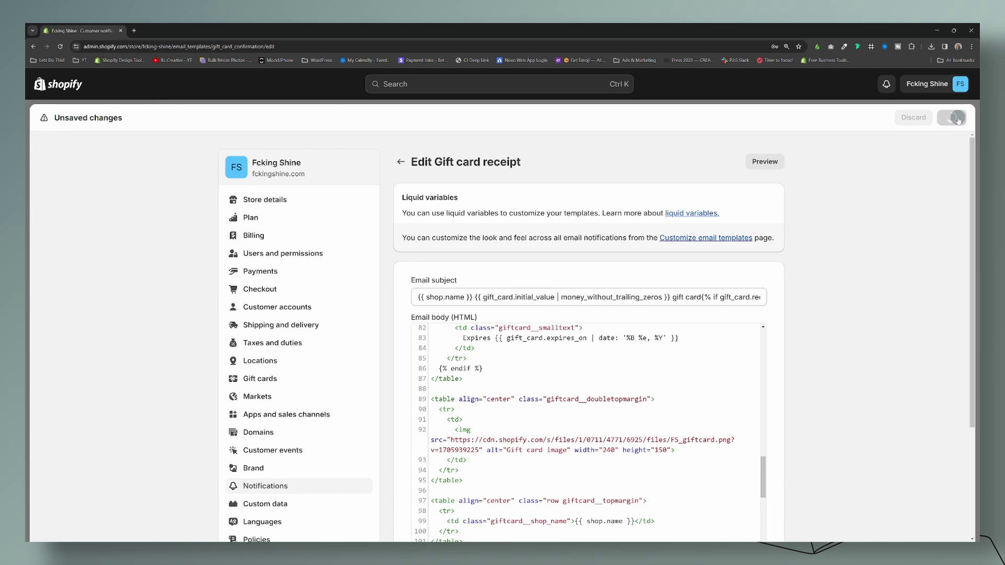
{"action": "left_click", "coordinate": [768, 163]}
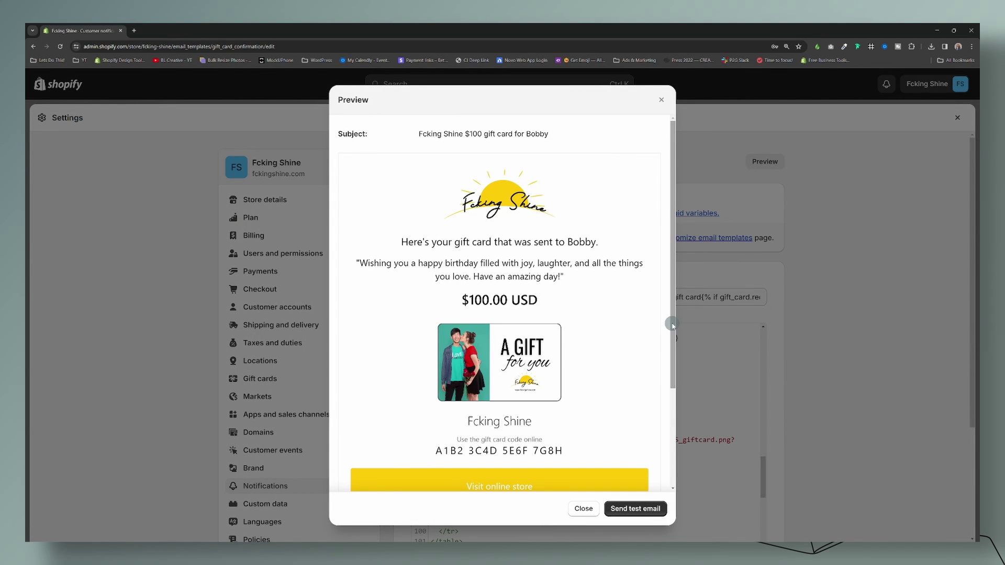
- Send a test receipt email, then open its $100.00 USD gift card balance page from Gmail
{"action": "left_click", "coordinate": [645, 509]}
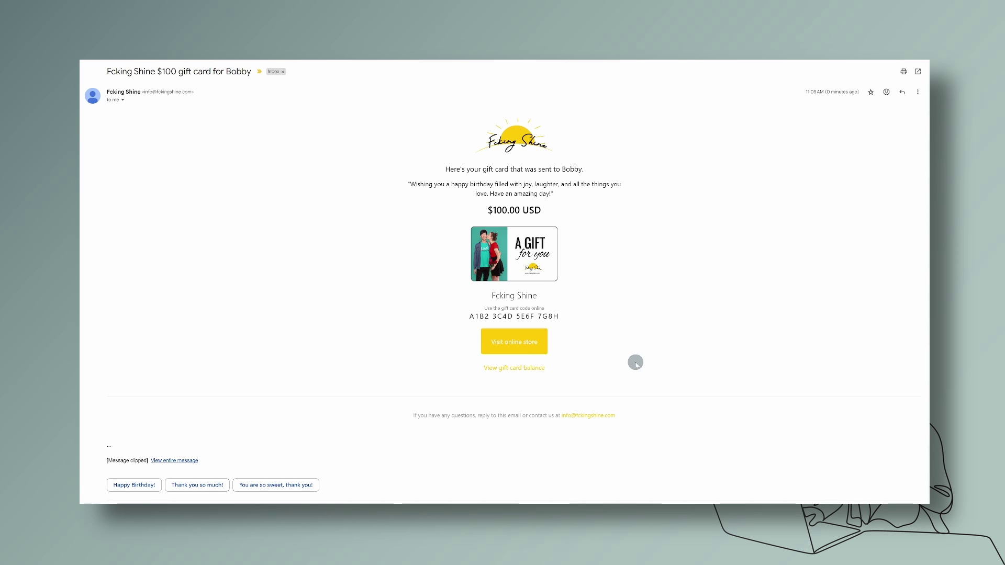
{"action": "left_click", "coordinate": [518, 369]}
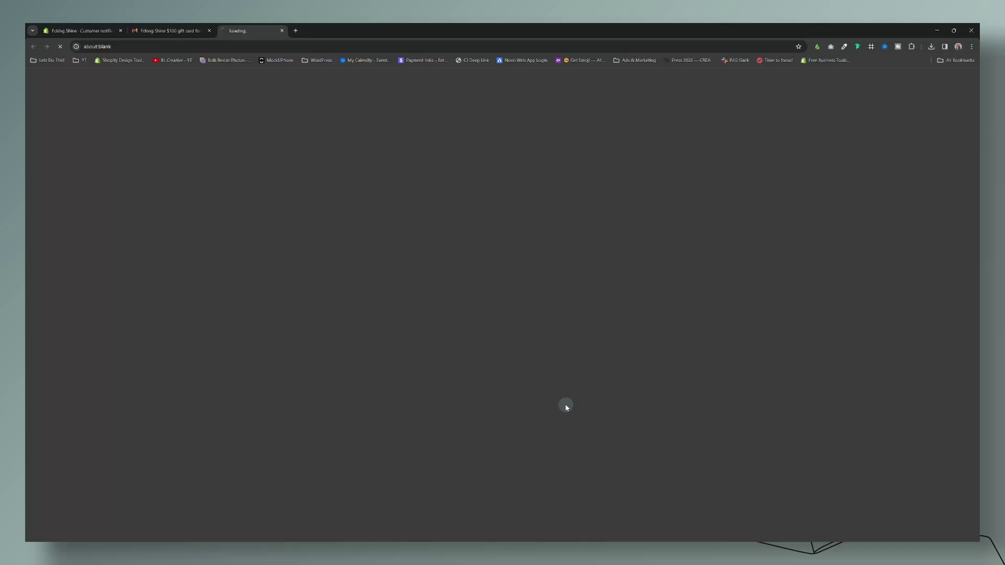